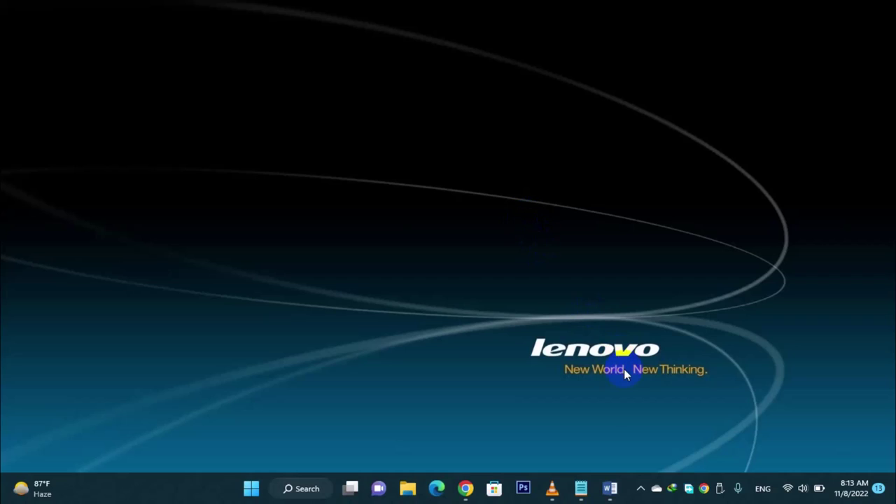
Step: Restore the blank Document1 Word window from the taskbar
click(610, 488)
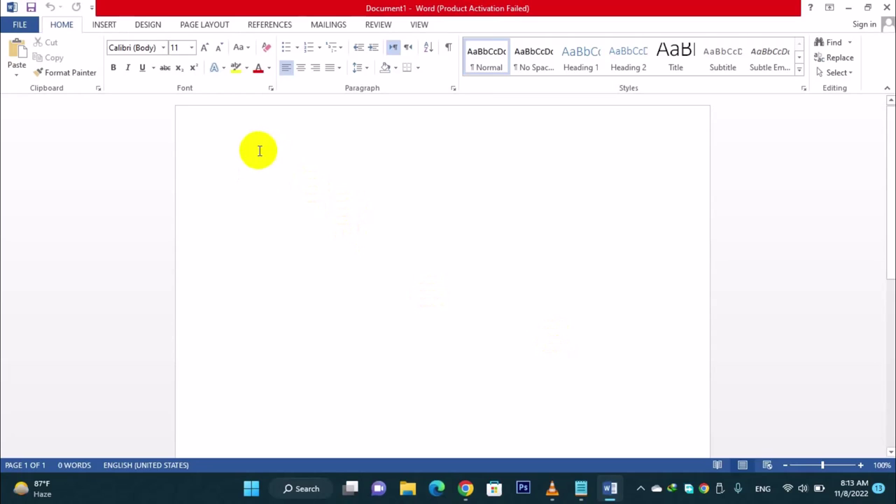
Step: Draw a wide rectangle across the top of the page with no fill and a dark outline
click(110, 28)
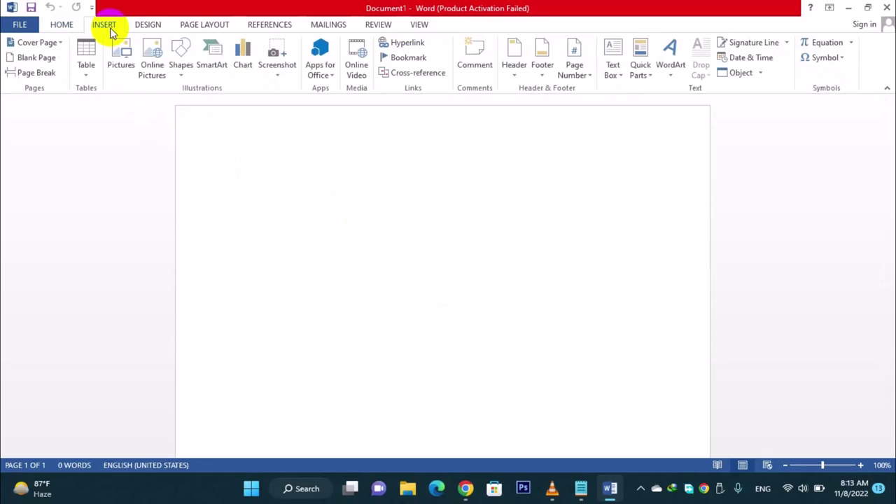
click(181, 77)
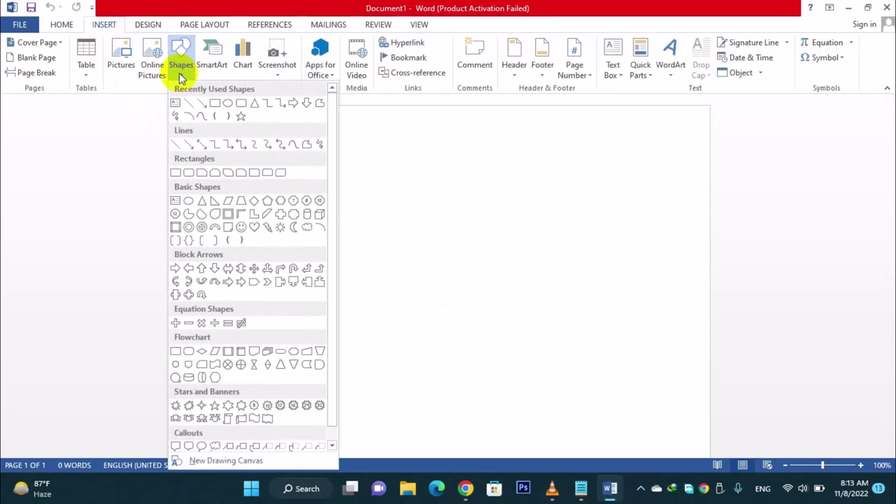
click(214, 105)
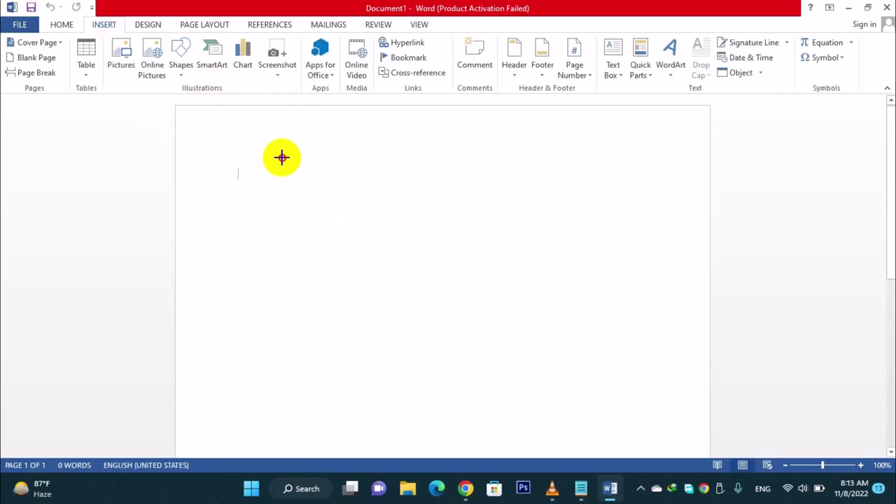
drag(282, 159, 588, 223)
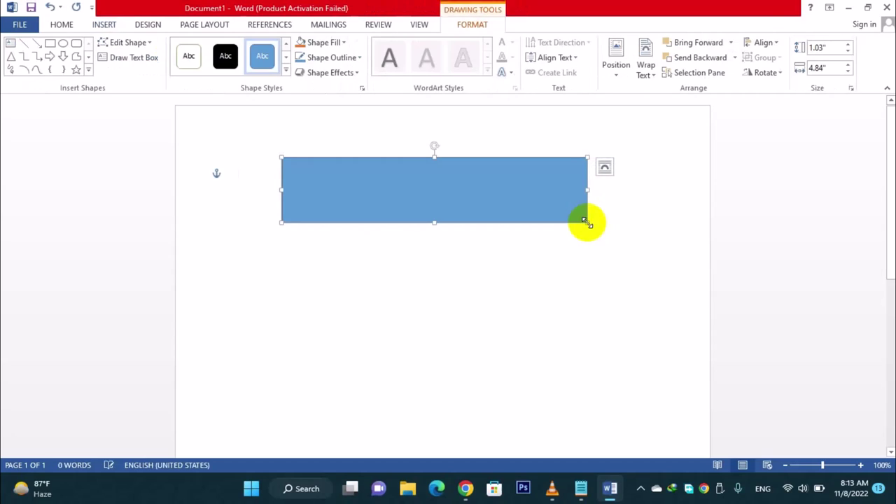
click(328, 42)
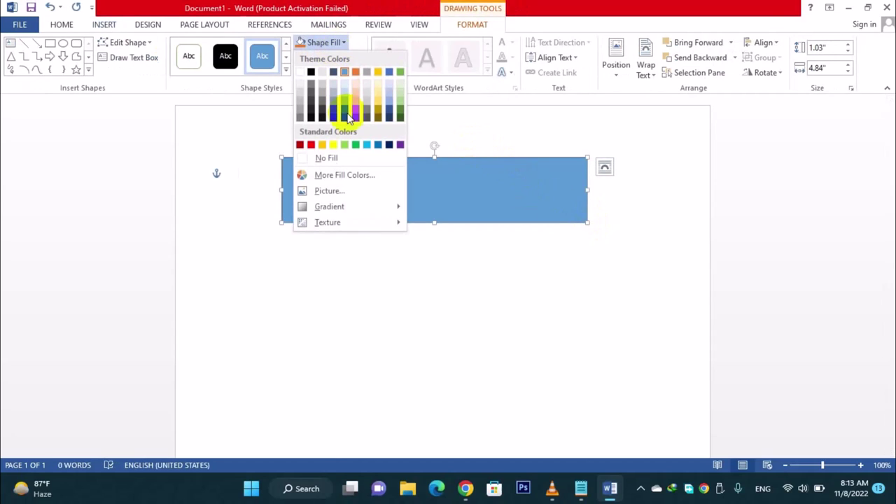
click(346, 157)
click(344, 60)
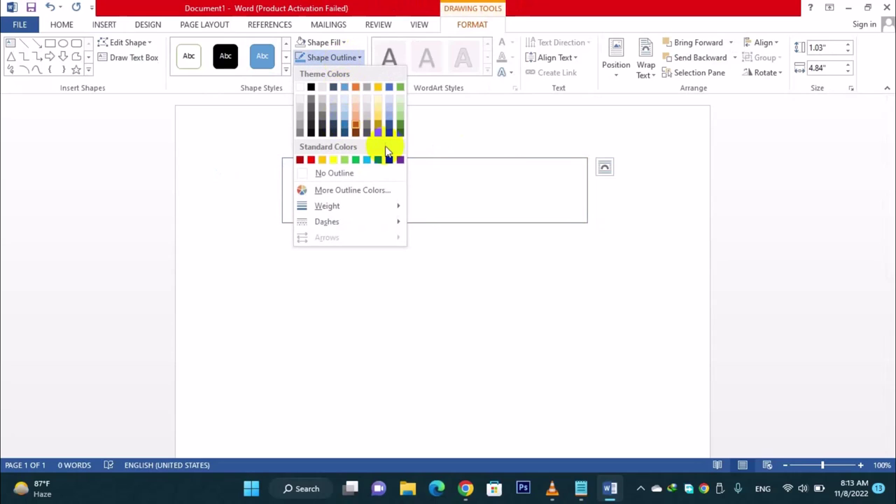
click(312, 129)
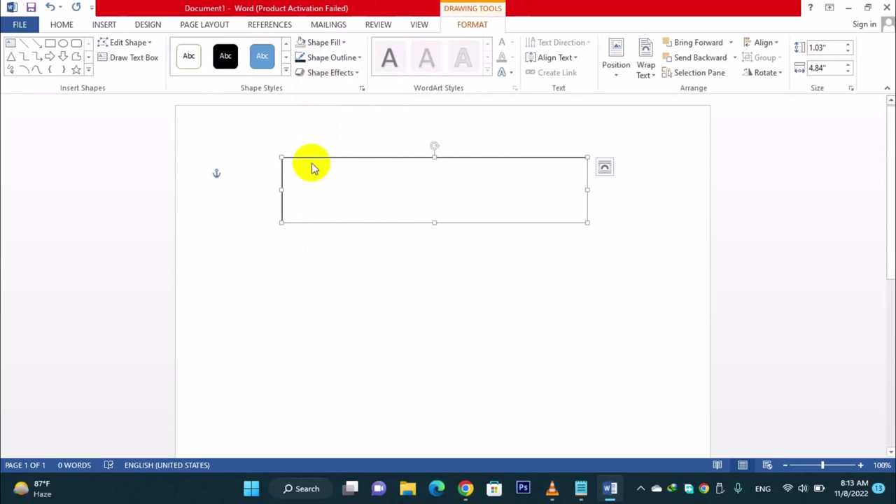
Step: Draw a text box inside the rectangle and type 'Resignation Letter'
click(110, 28)
click(179, 73)
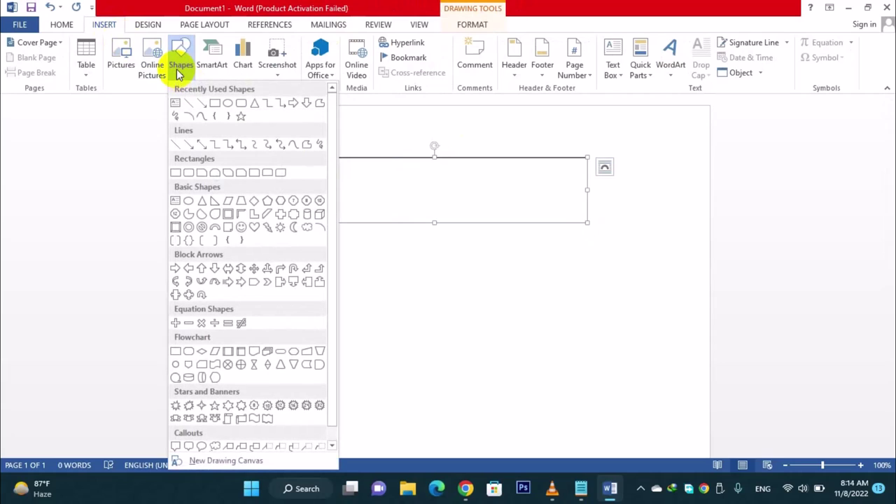
click(176, 104)
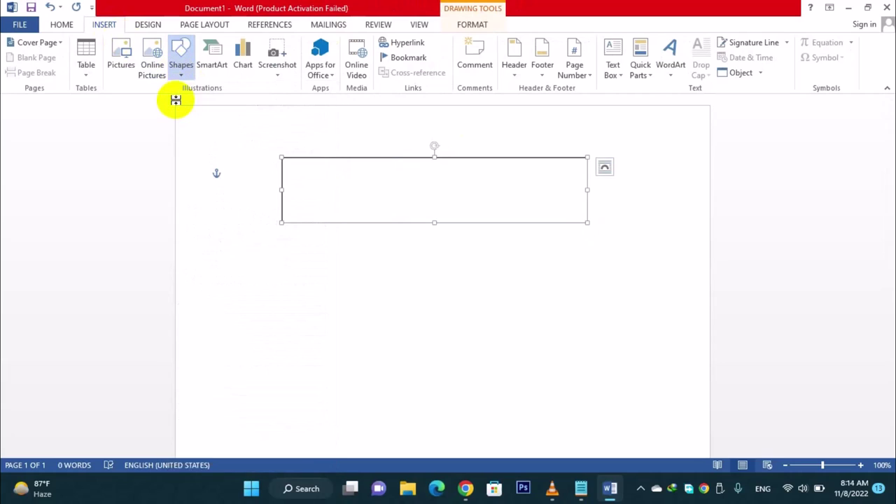
drag(301, 187, 321, 250)
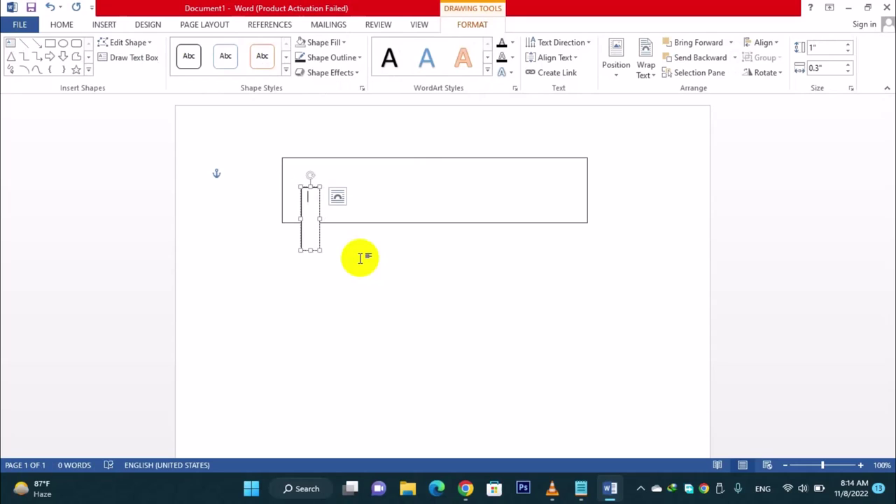
text(Resignatio)
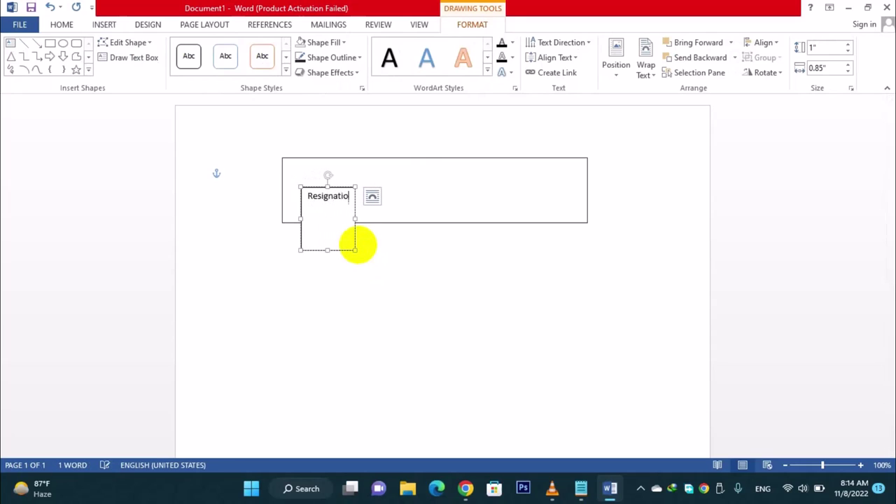
text(n Lett)
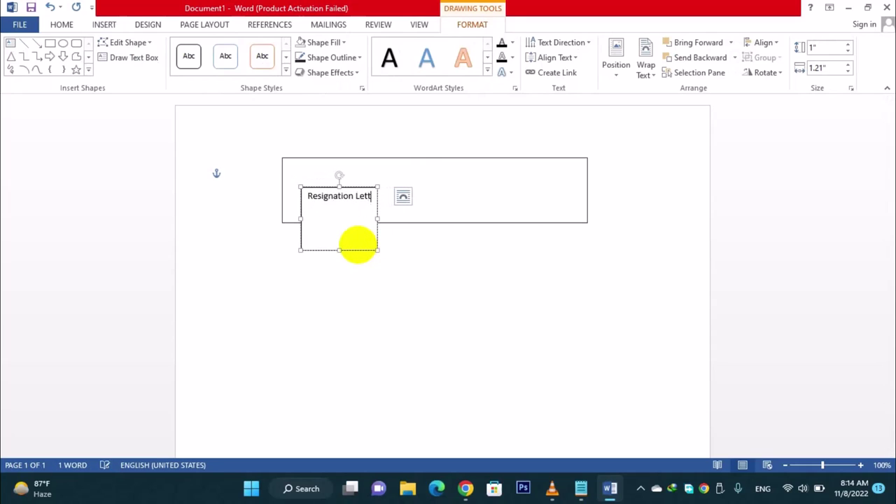
text(er)
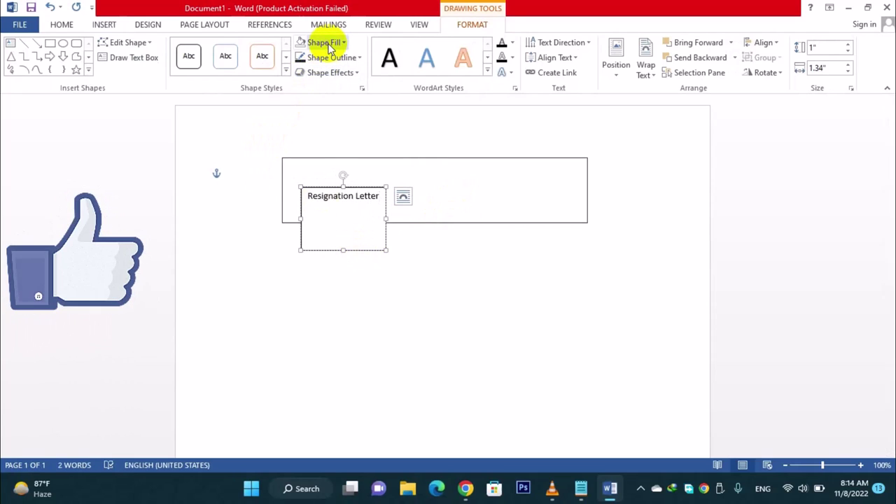
Step: Give the title text box a white fill and no outline
click(330, 43)
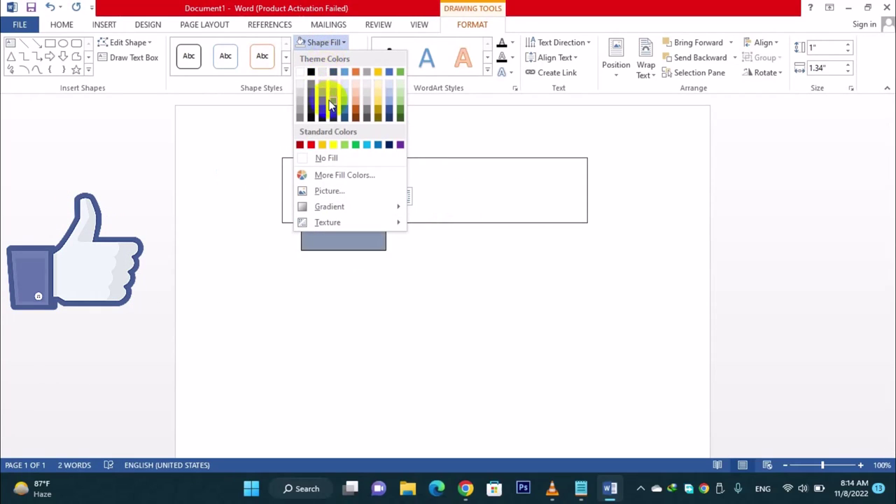
click(332, 83)
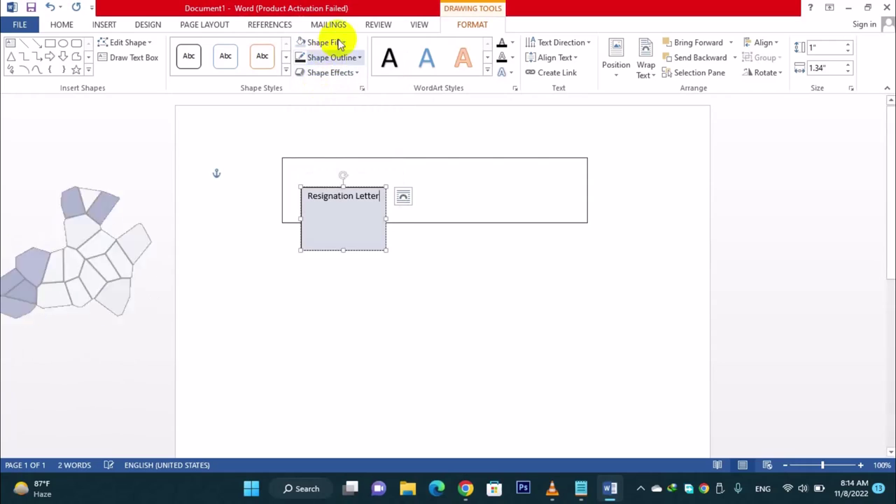
click(344, 42)
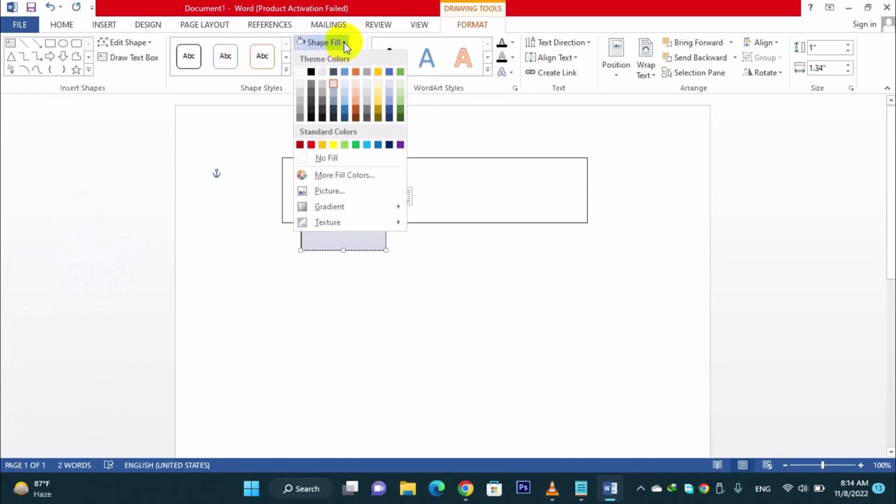
click(301, 74)
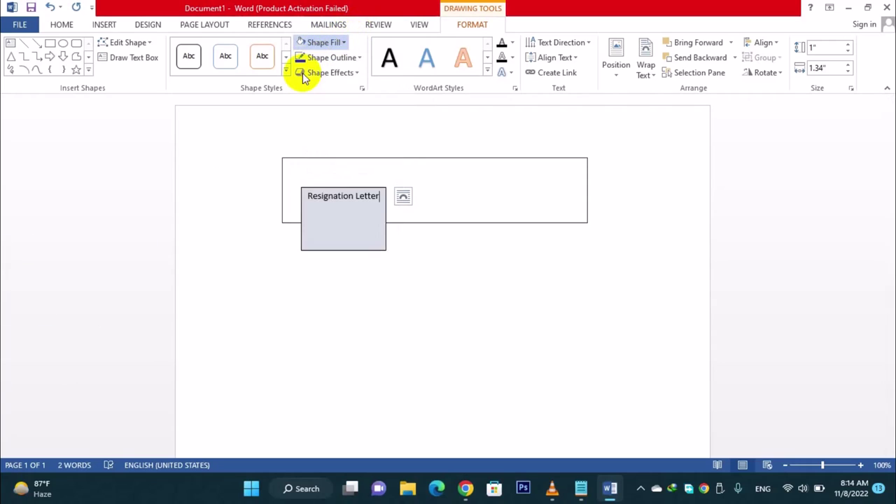
click(343, 59)
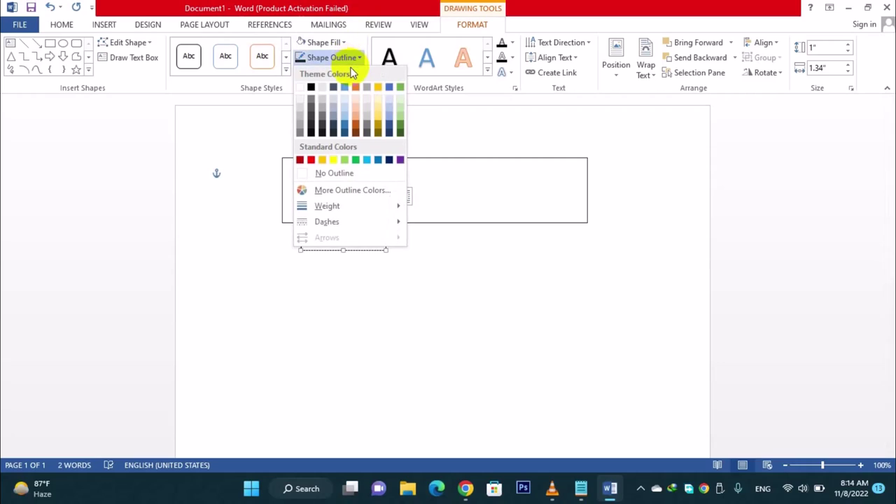
click(563, 7)
click(336, 58)
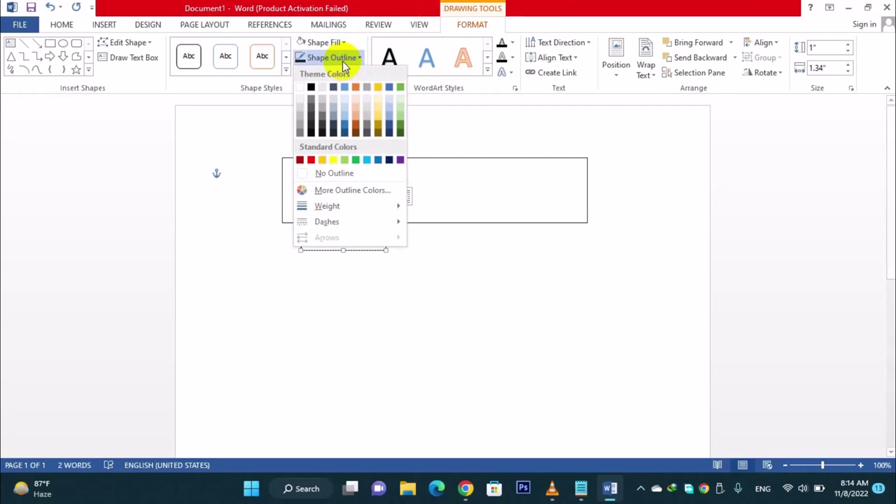
click(337, 172)
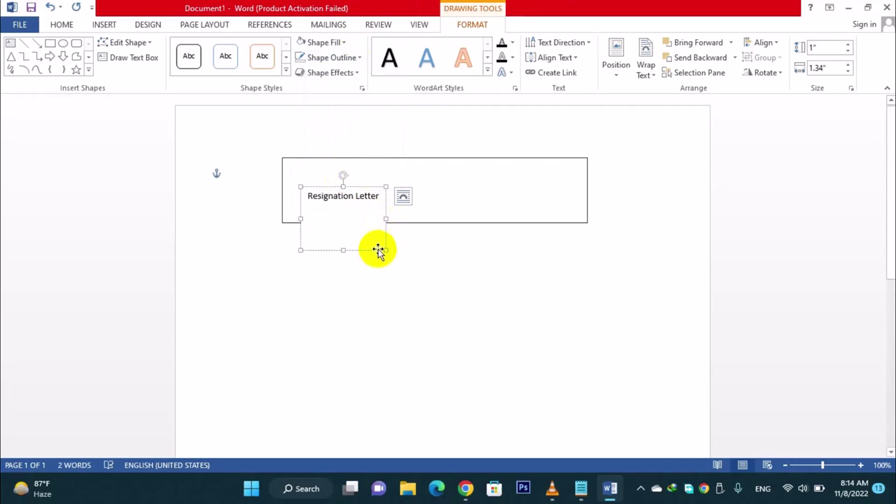
Step: Move the title box toward the rectangle's middle, reshape it wider and shorter, and select its text
click(386, 188)
drag(386, 188, 437, 175)
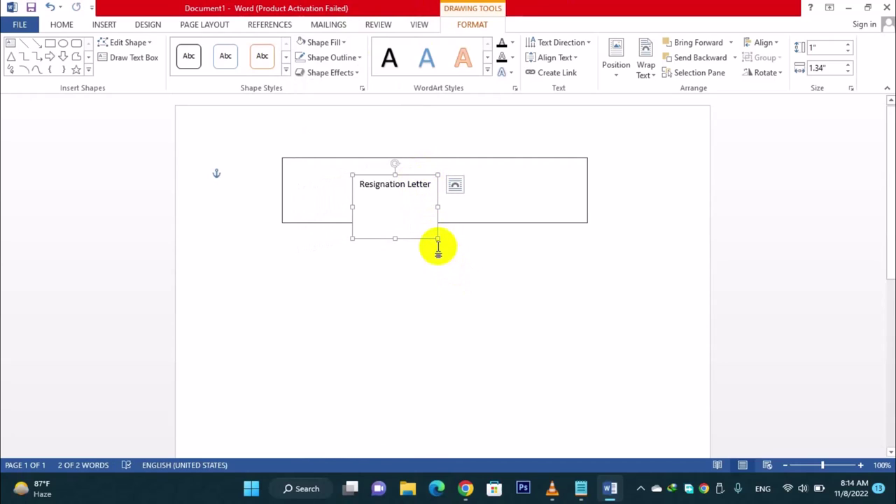
mouse_move(437, 240)
mouse_down()
mouse_move(506, 230)
mouse_move(428, 186)
mouse_up()
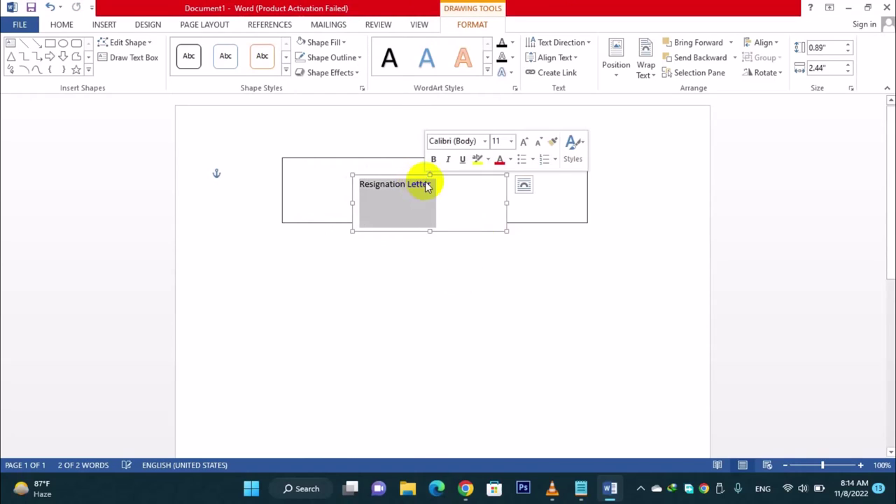
click(428, 185)
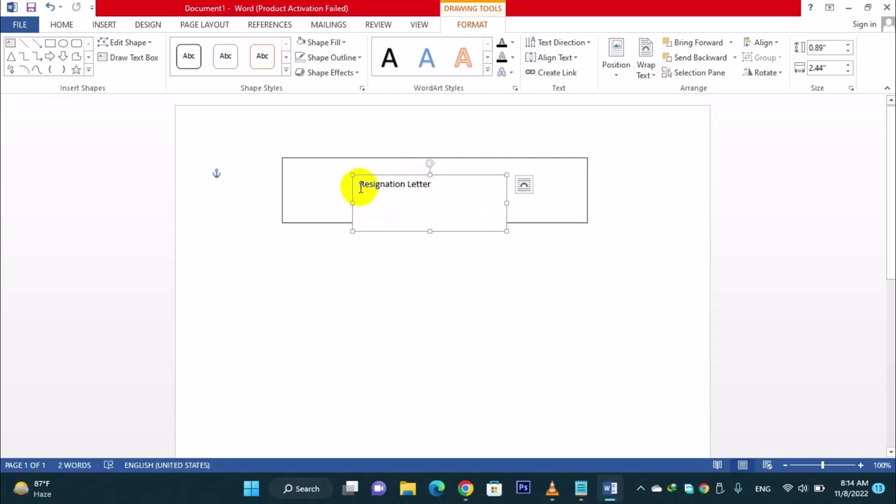
drag(359, 183, 431, 175)
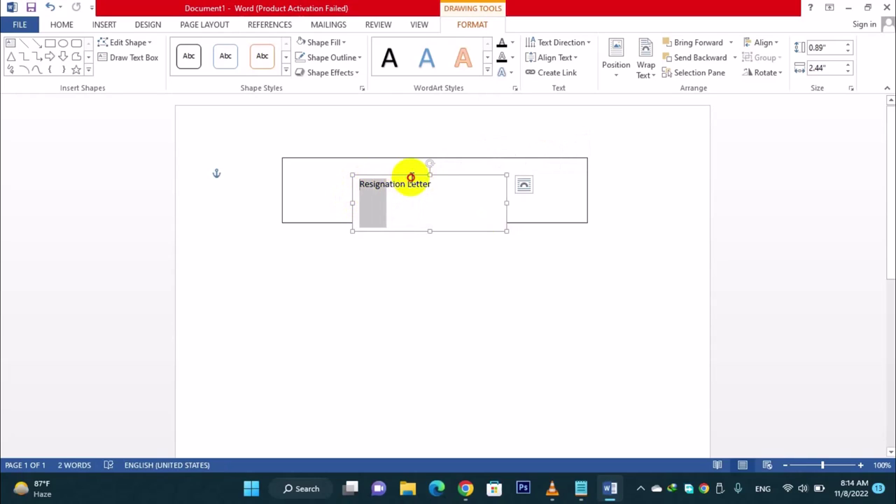
Step: Set the 'Resignation Letter' title text to 22 point
click(70, 25)
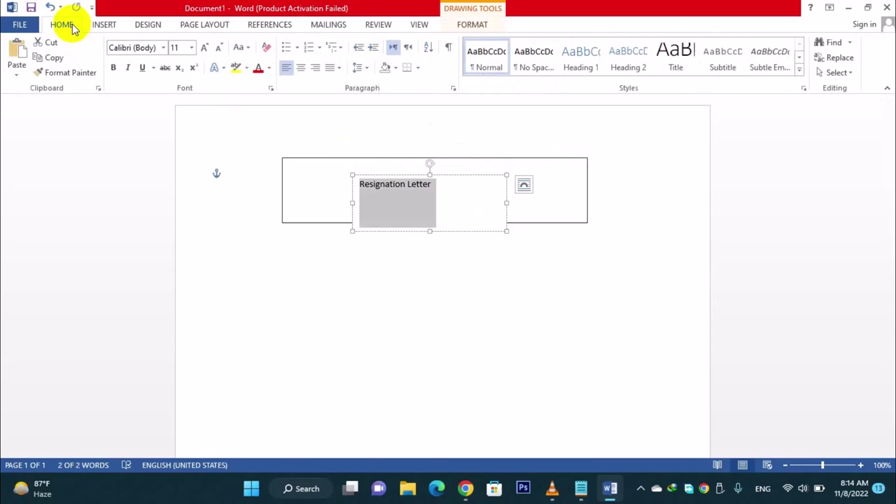
click(206, 49)
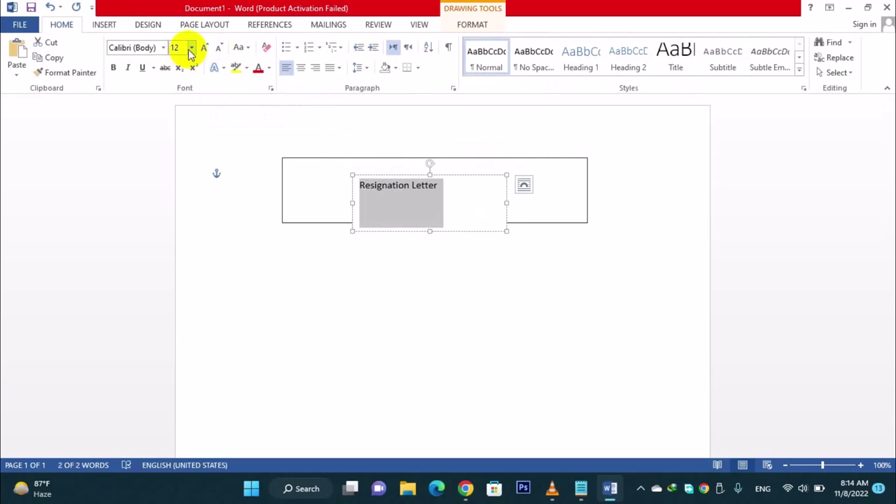
click(190, 49)
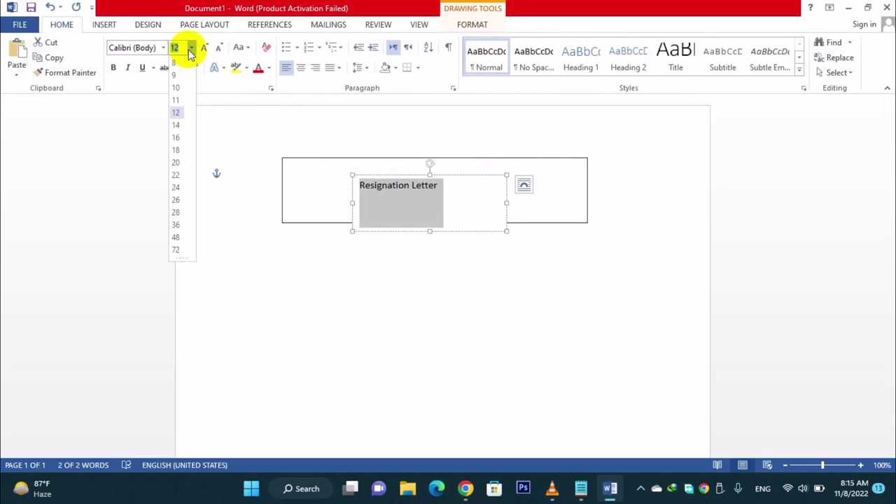
click(176, 175)
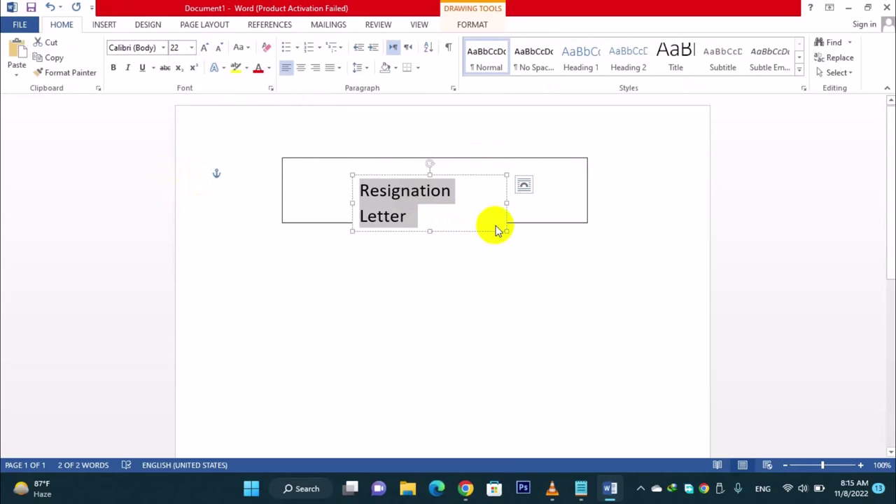
Step: Widen the title box so the title fits on one line and centre it in the rectangle
drag(508, 231, 509, 232)
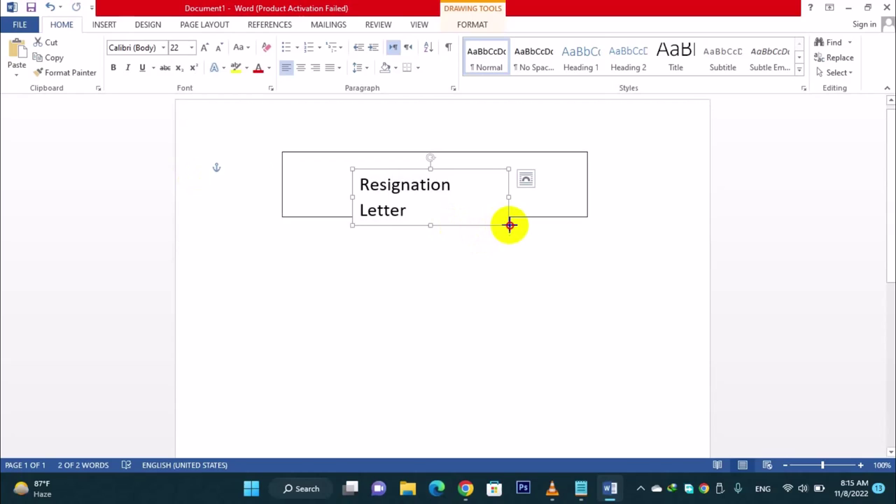
drag(509, 225, 558, 213)
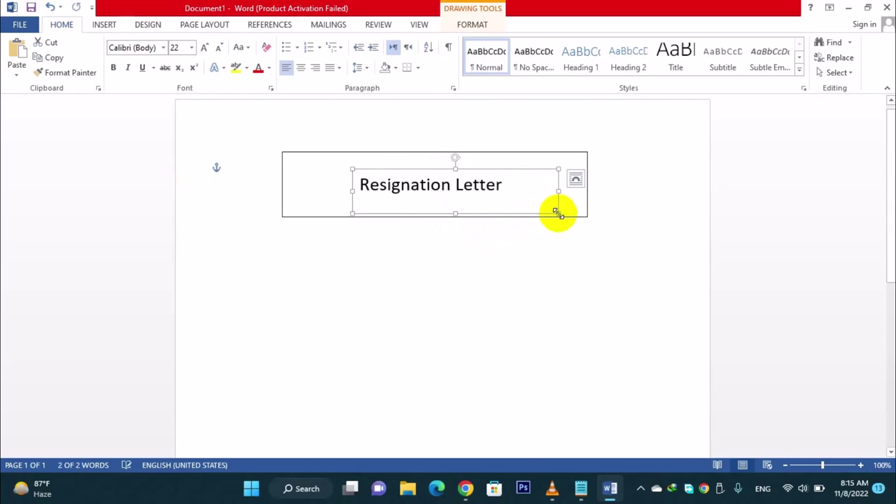
click(511, 164)
click(486, 181)
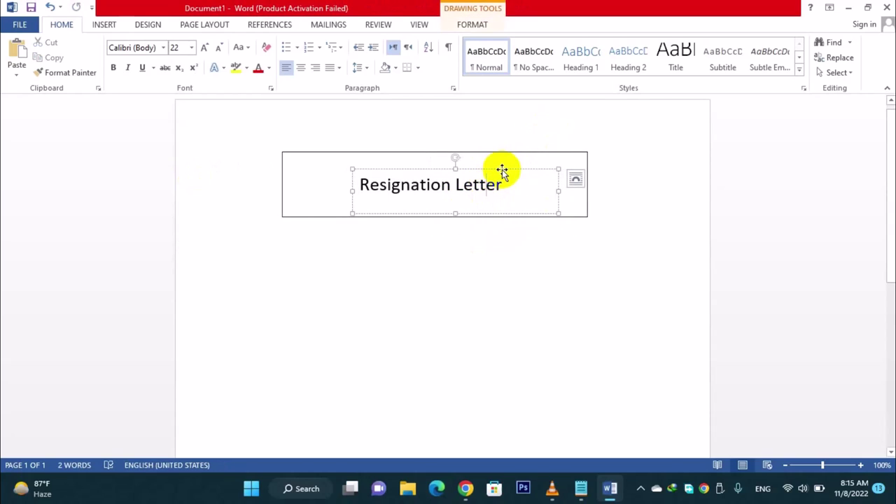
drag(502, 170, 496, 169)
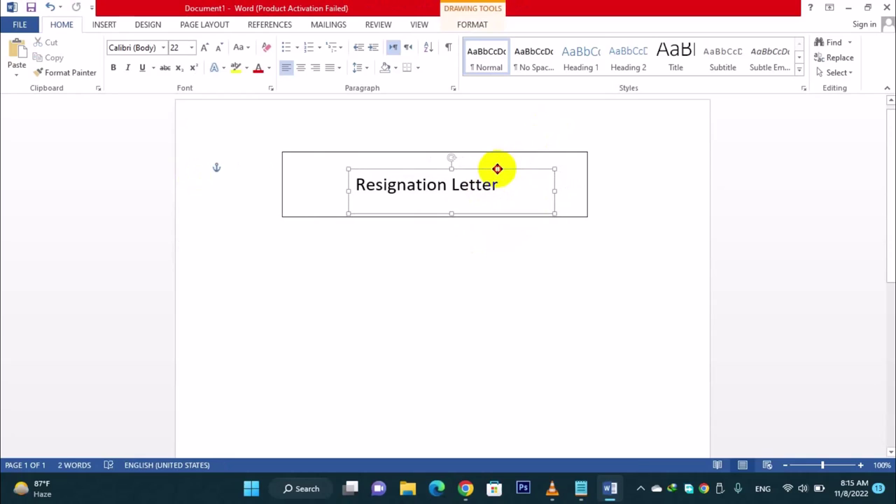
click(516, 287)
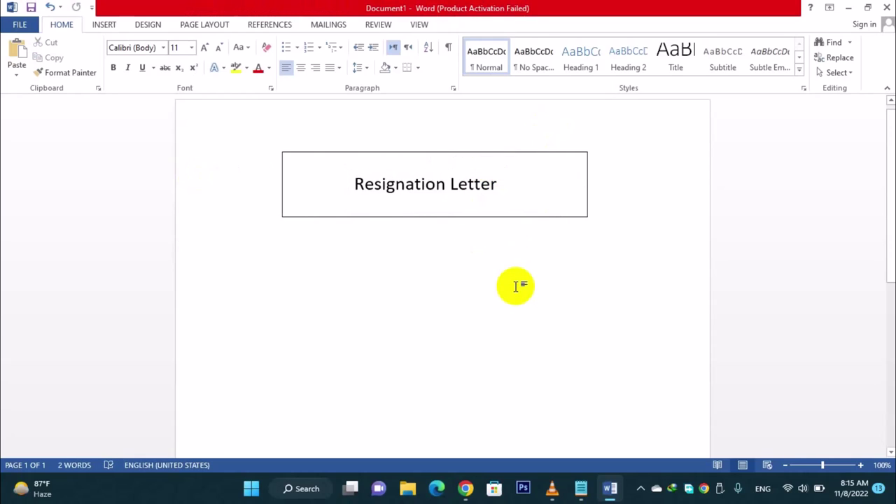
click(423, 191)
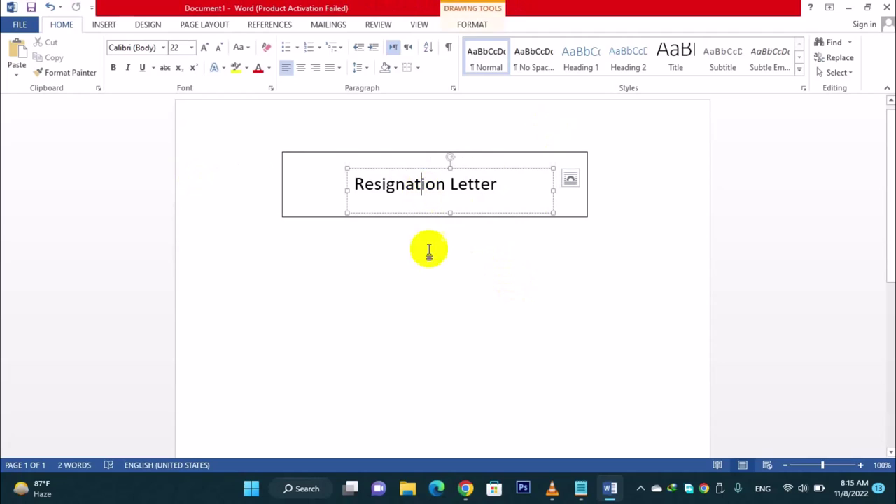
click(439, 298)
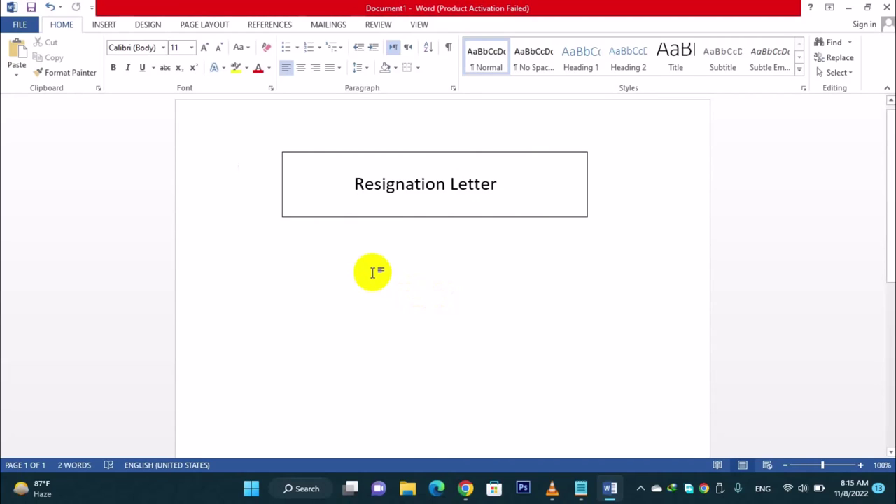
Step: Below the title, type the Employee Name line and the Company Name line with ABC Pharma
key(ctrl+Home)
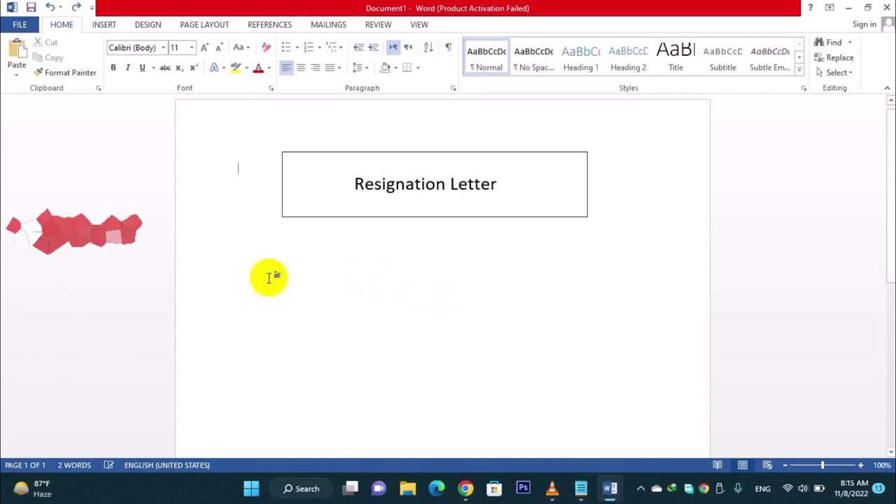
click(320, 323)
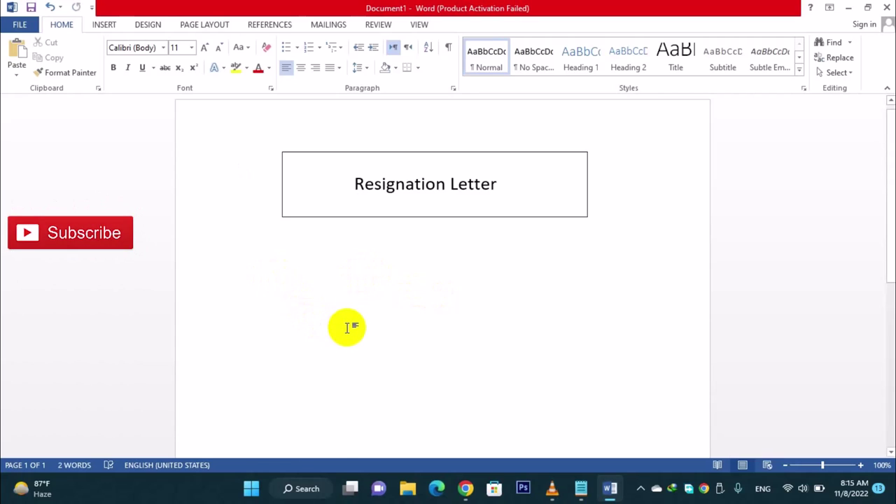
key(BackSpace)
key(BackSpace)
key(BackSpace)
key(BackSpace)
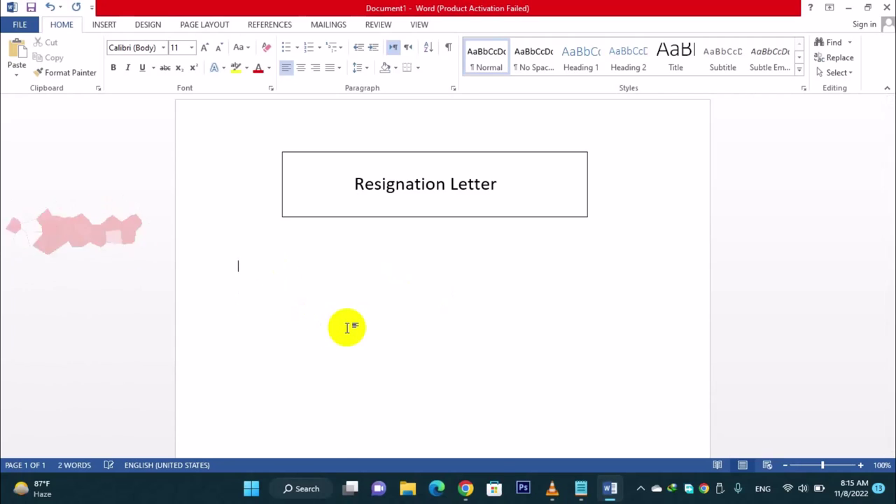
key(BackSpace)
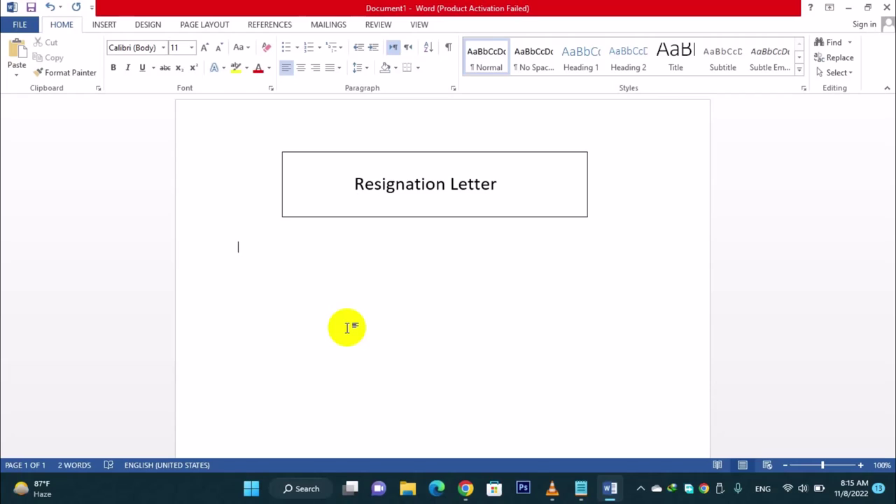
text(Emp)
text(loyee )
text(Name: )
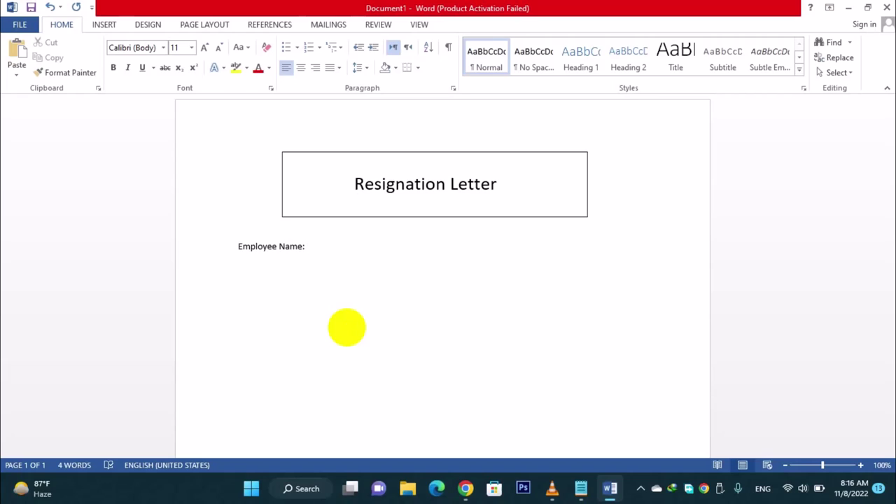
text(M.S)
text(ala)
text(man)
key(Return)
text(Com)
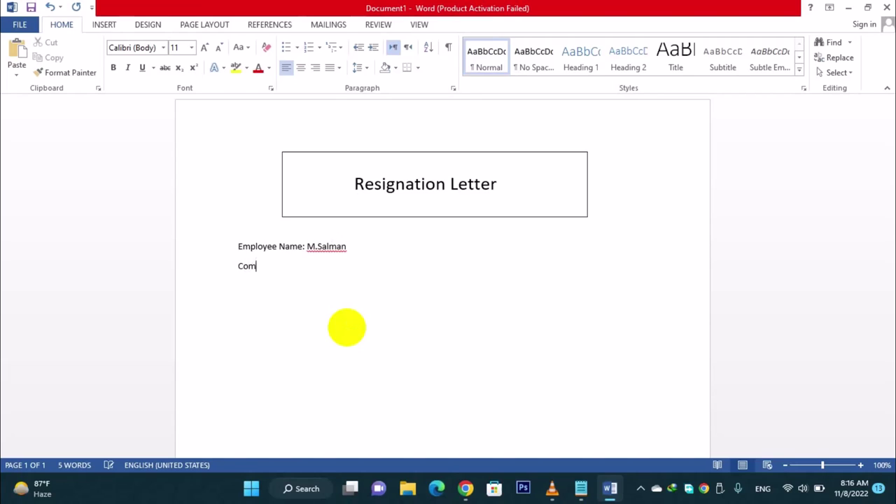
text(apny)
text( N)
text(ame: )
text(AB)
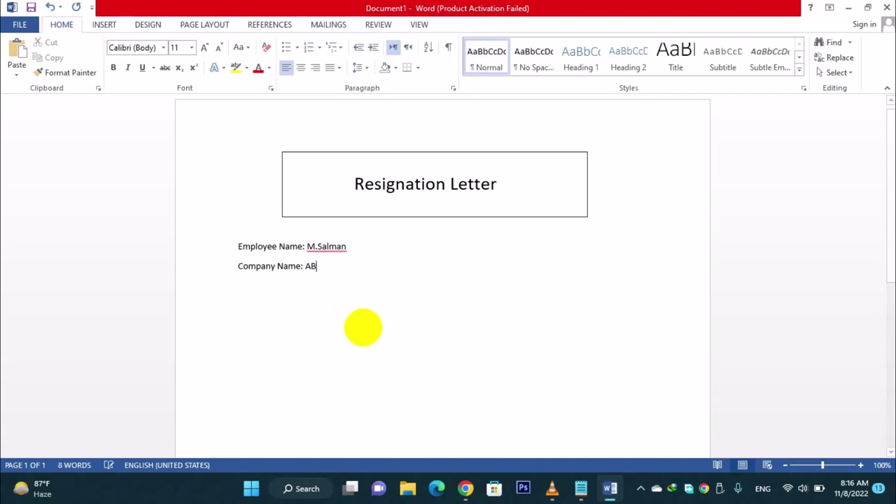
text(C Phar)
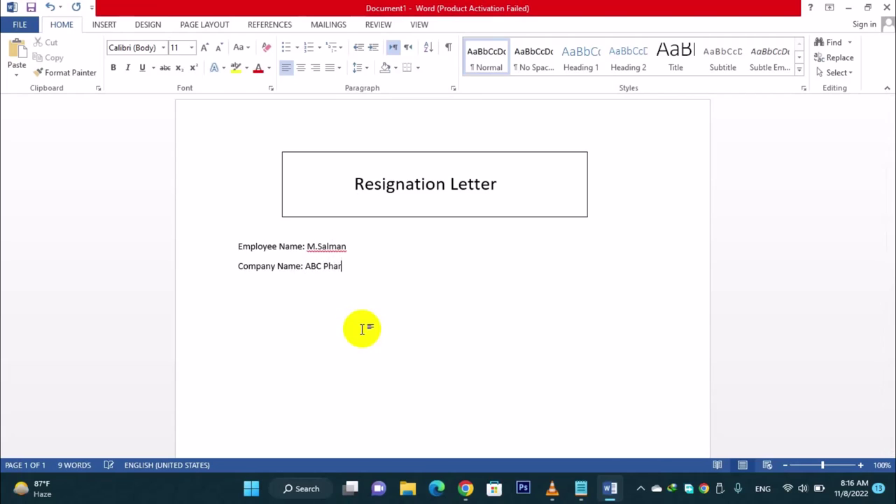
text(ma)
key(Return)
Step: Add lines for Designation: Supervisor, Date of Join: 23-04.2016 and Date of Sign: 16-07-2016
text(Designatio)
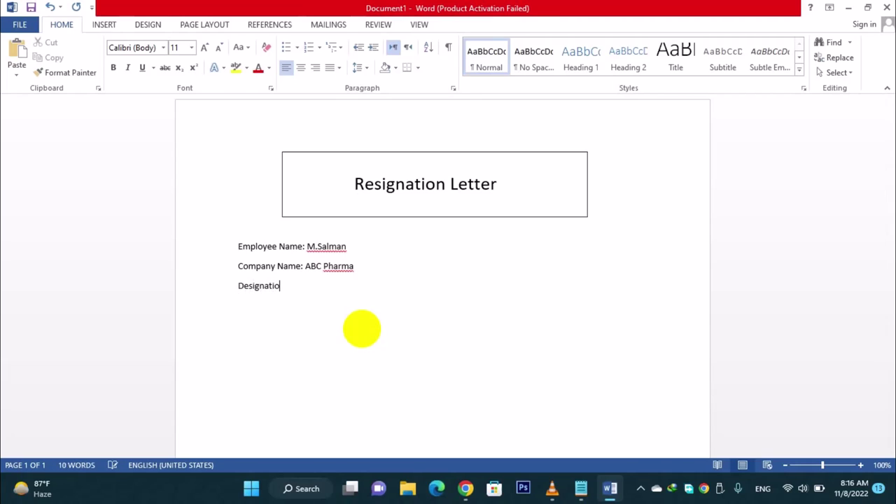
text(n)
text(:)
text( Supervis)
text(or)
key(Return)
text(Date )
text(of Jo)
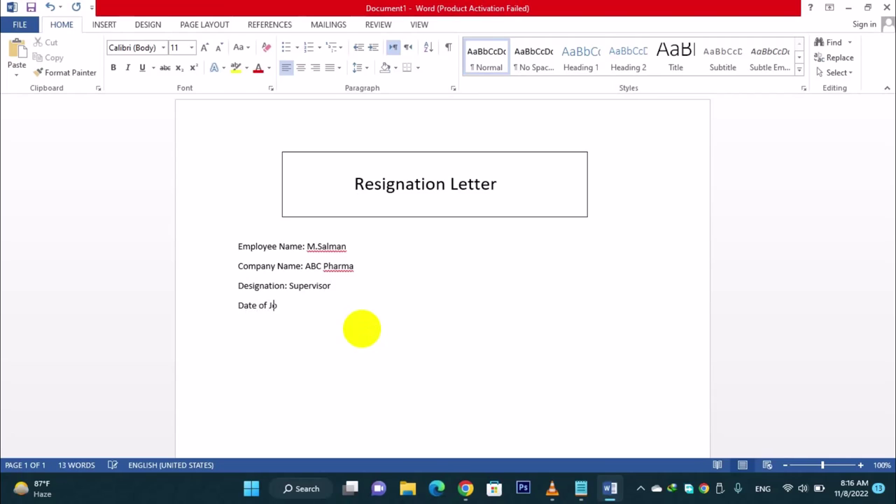
text(in: )
text(23)
text(-0)
text(4.2016)
key(Return)
text(Da)
text(te of Si)
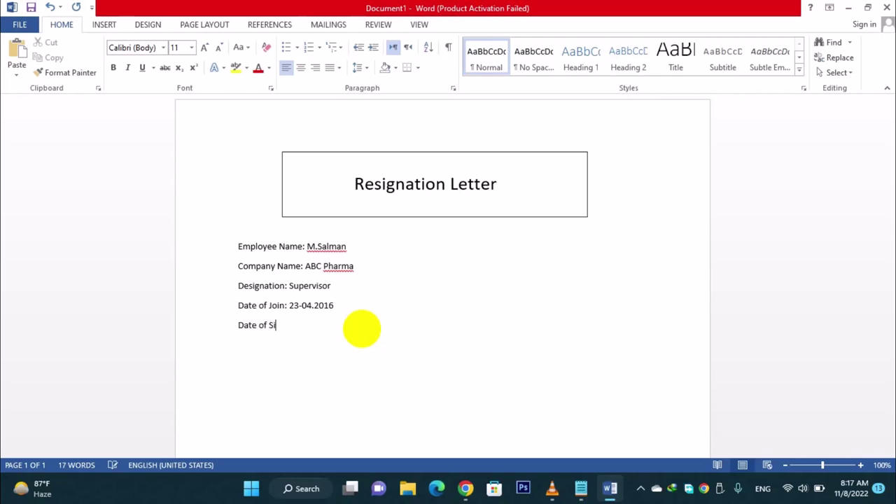
text(gn)
text(:)
text( 16)
text(-)
text(07)
text(-)
text(2)
text(016)
key(Return)
Step: Type the salutation 'Dear HR Manager,' and make it bold
text(Dear H)
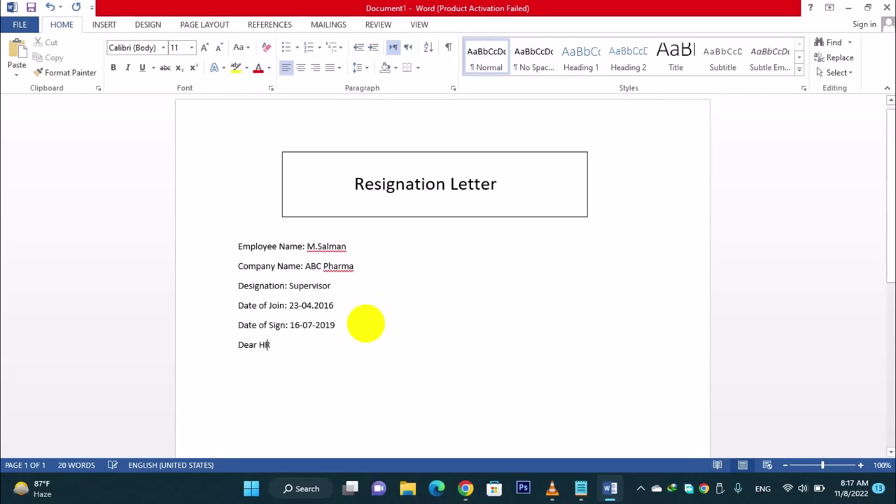
text(R Manag)
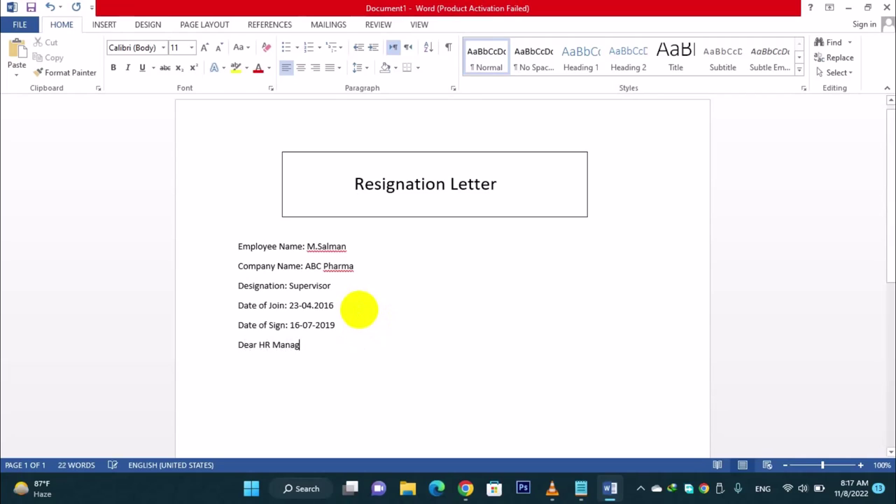
text(er)
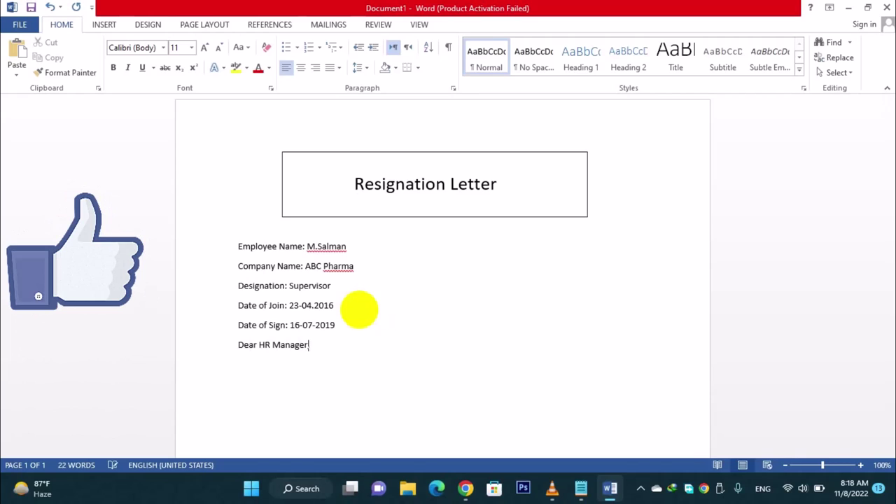
text(,)
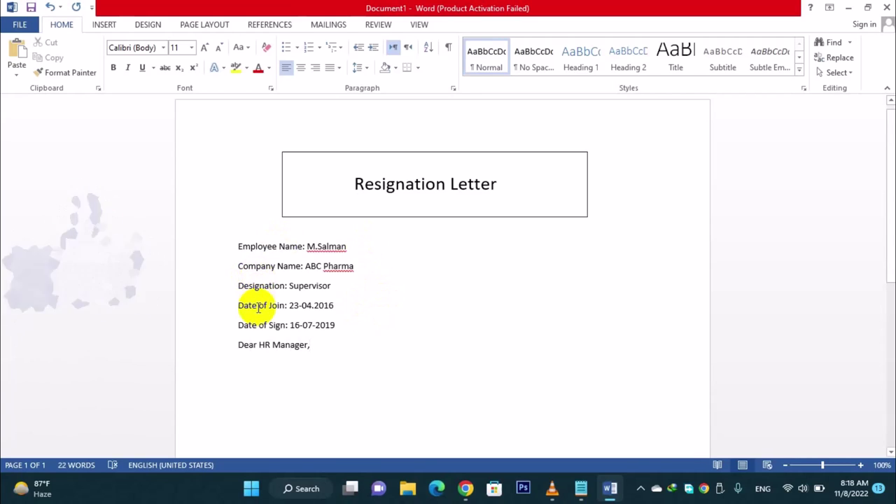
click(214, 351)
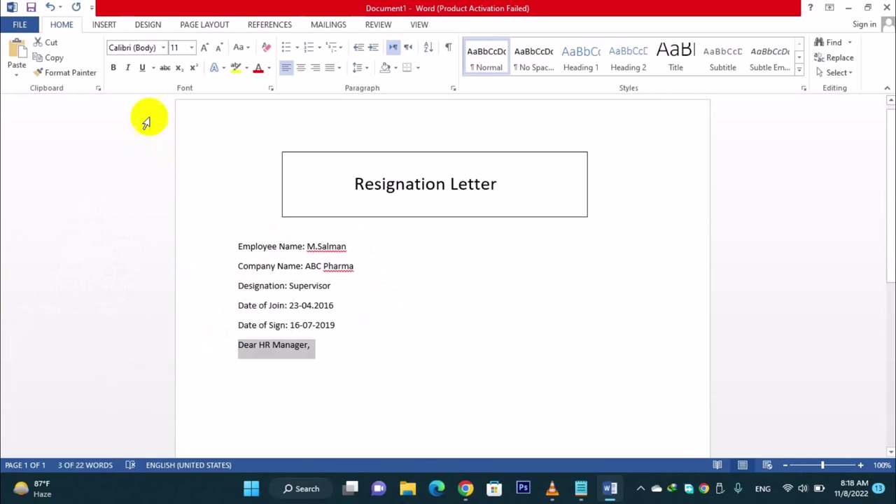
click(114, 67)
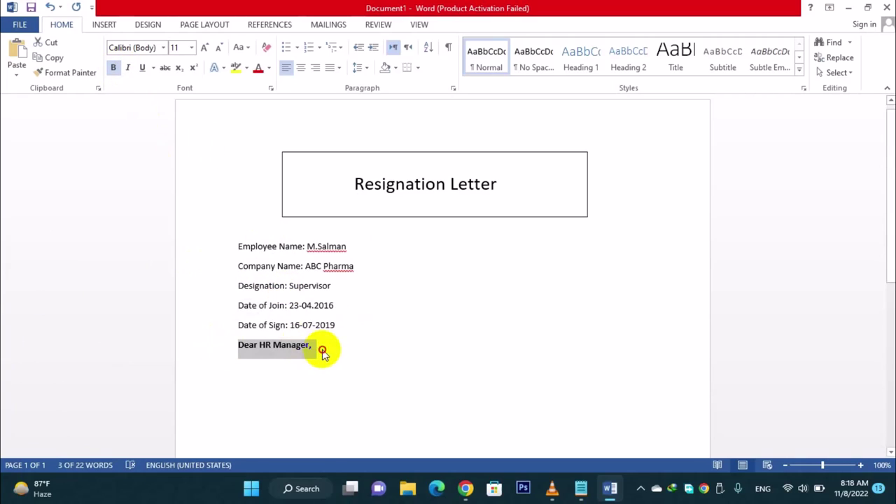
click(318, 346)
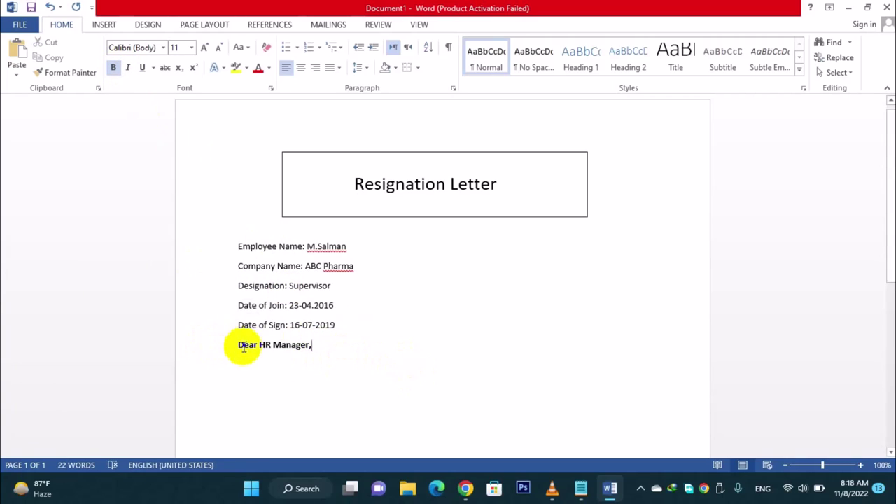
Step: Try indenting the salutation, undo it, and start a new line beneath
click(238, 346)
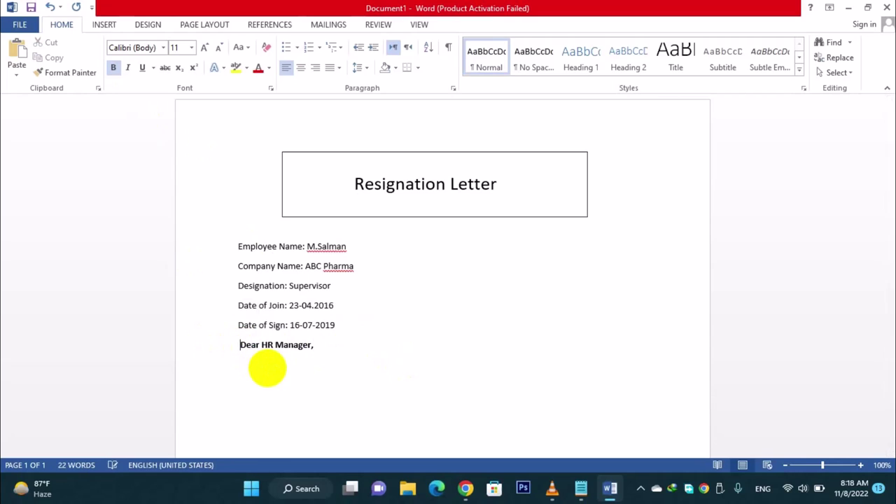
key(Tab)
key(Tab)
key(Tab)
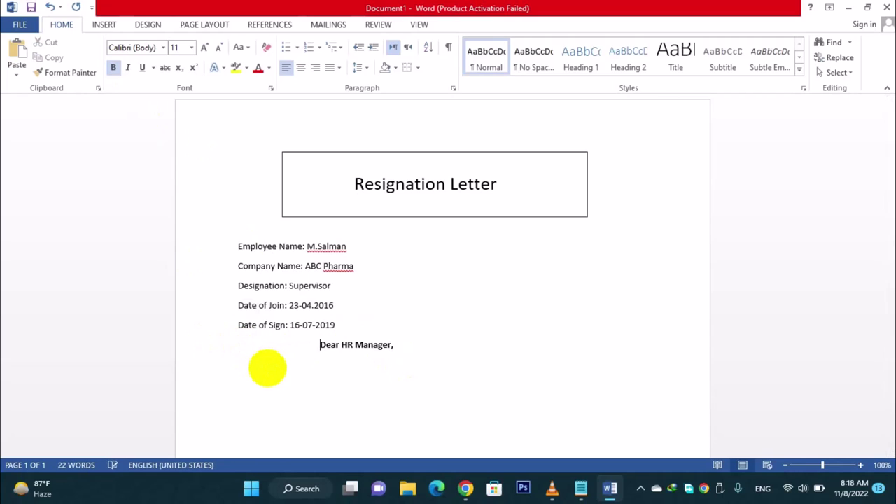
key(ctrl+z)
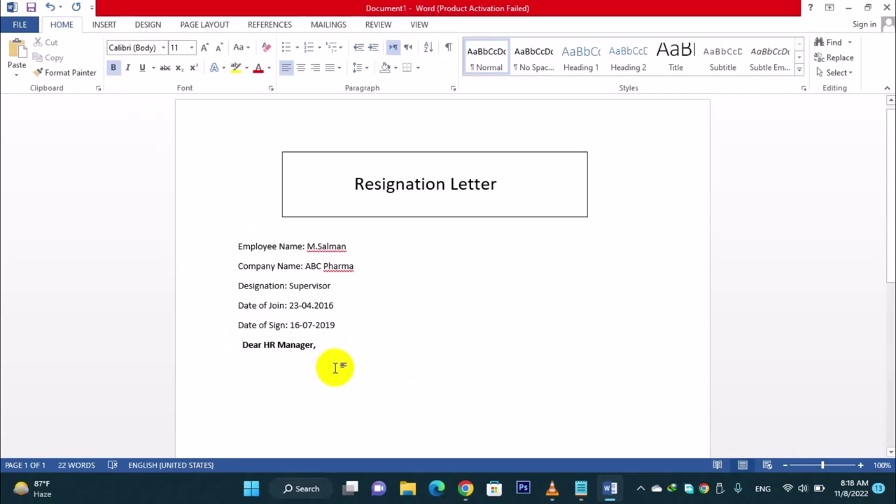
click(320, 348)
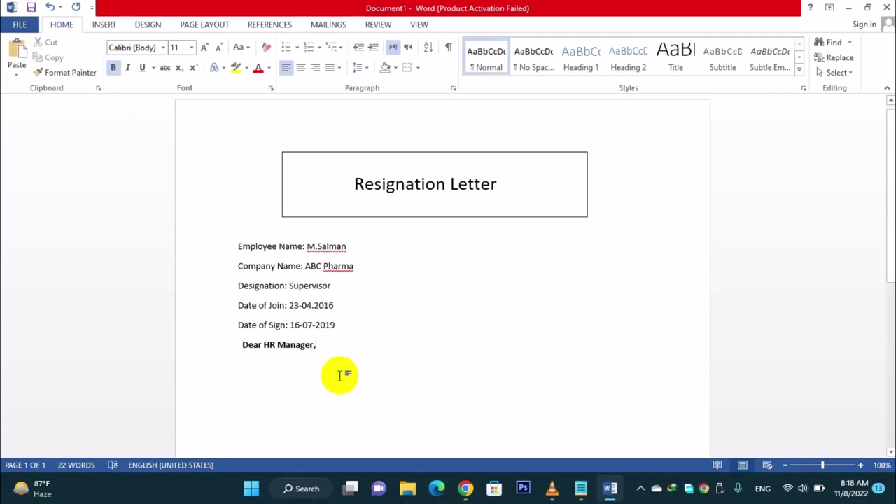
key(Return)
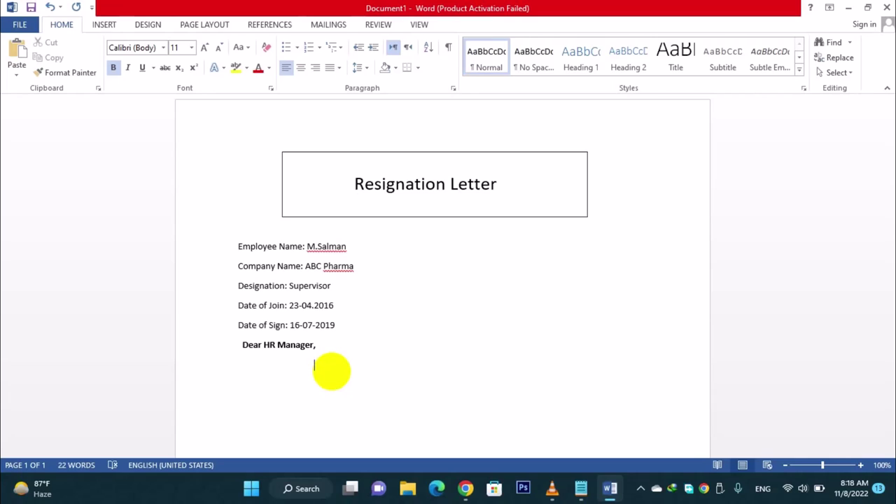
Step: Copy the letter body from Notepad and paste its three paragraphs below the salutation
click(582, 488)
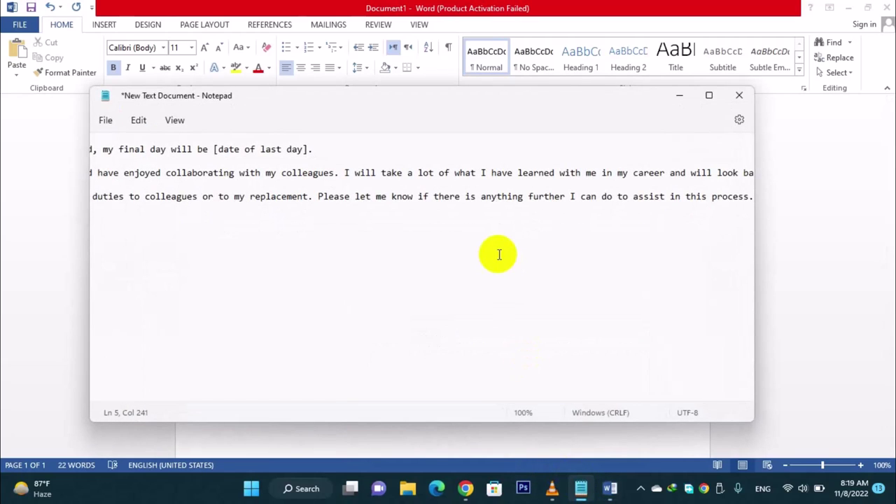
key(ctrl+a)
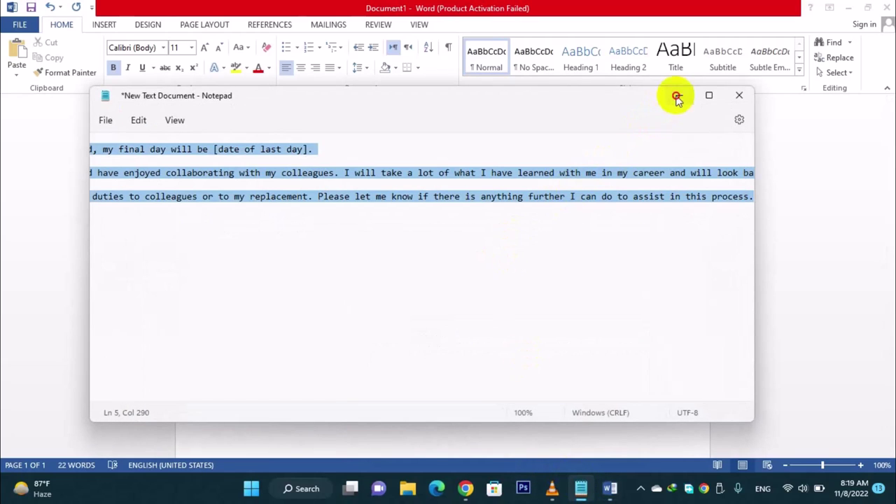
click(678, 96)
text(Please accept this letter as formal notification of my intention to resign from my position as [job title] with [company name]. In accordance with my notice period, my final day will be [date of last day].  I would like to thank you for the opportunity to have worked in the position for the past [time in employment]. I have learned a great deal during my time here and have enjoyed collaborating with my colleagues. I will take a lot of what I have learned with me in my career and will look back at my time here as a valuable period of my professional life.  During the next [notice period in weeks] I will do what I can to make the transition as smooth as possible, and will support in whatever way I can to hand over my duties to colleagues or to my replacement. Please let me know if there is anything further I can do to assist in this process.)
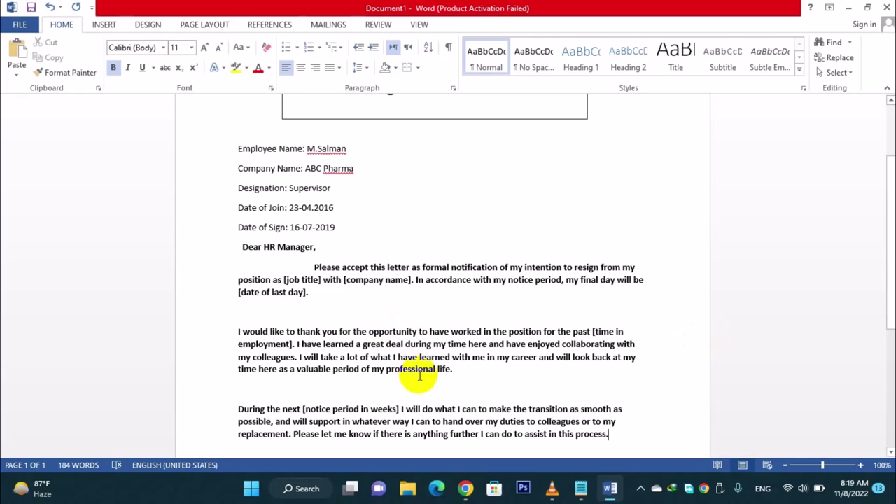
Step: Add a 'Thankyou' line after the last paragraph, tabbed toward the page centre
click(891, 284)
drag(891, 284, 891, 311)
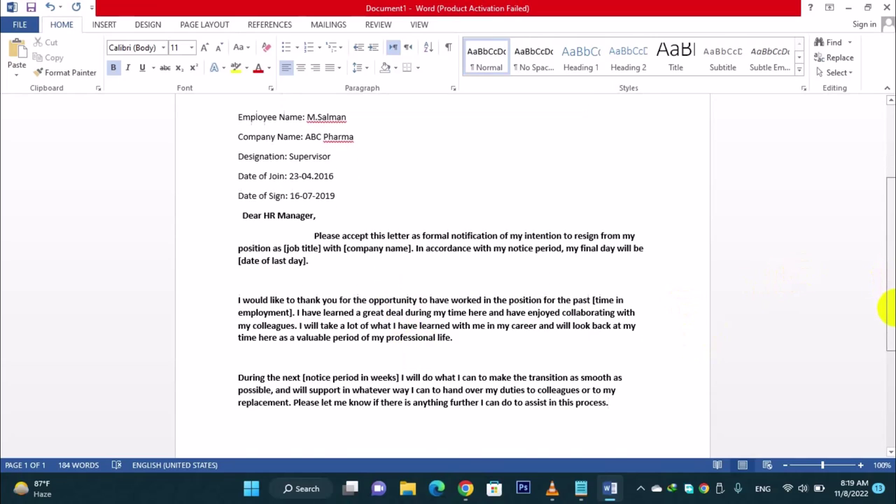
click(674, 368)
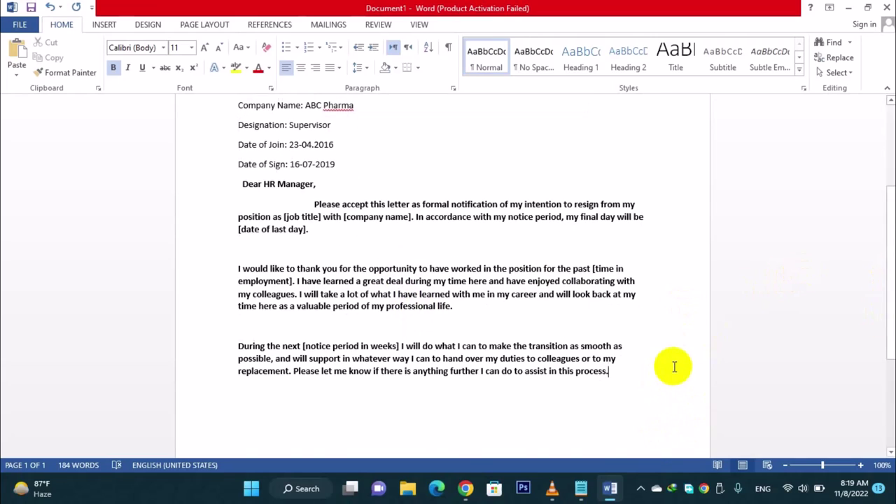
key(Return)
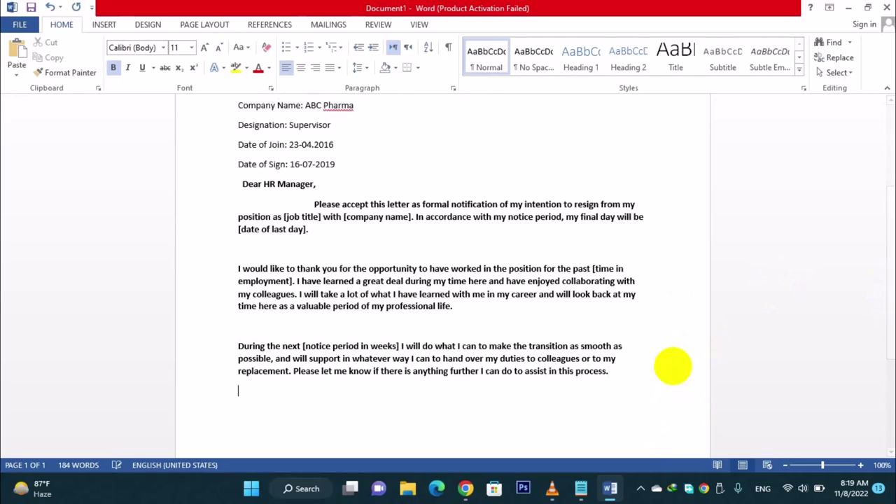
key(Tab)
key(Tab)
text(T)
text(hanky)
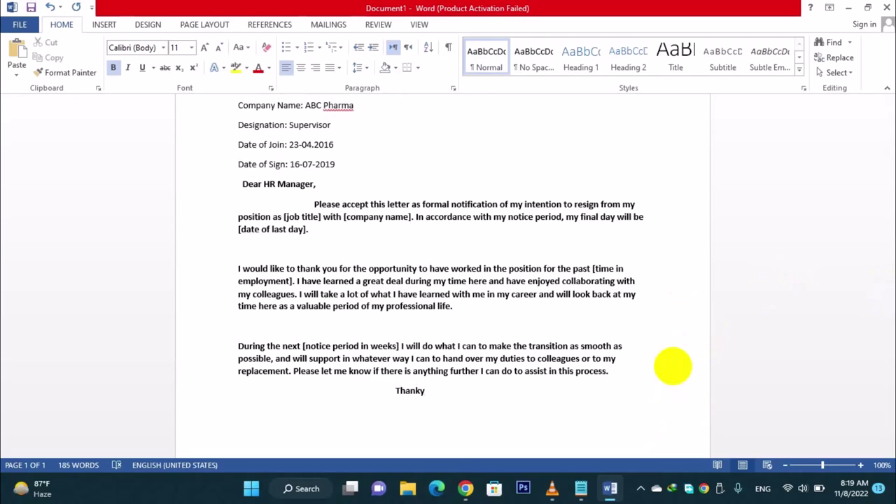
text(ou)
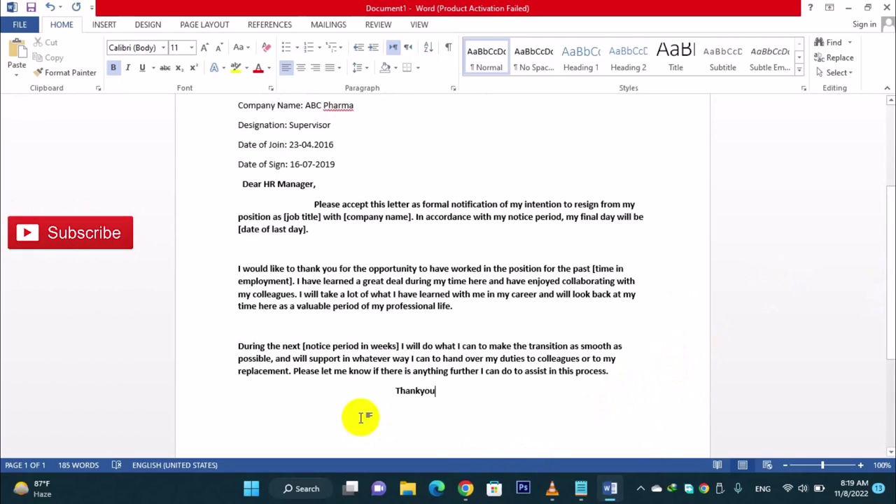
click(384, 392)
key(Tab)
key(Tab)
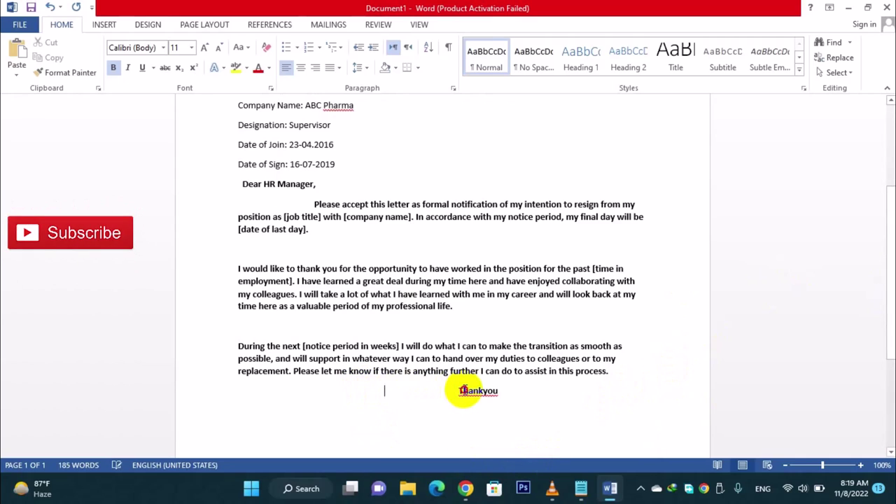
key(BackSpace)
key(BackSpace)
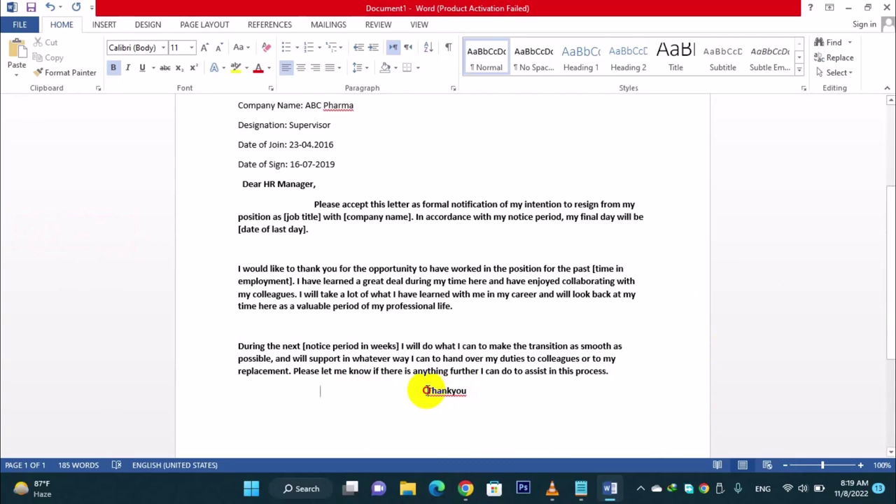
Step: Enlarge 'Thankyou' to 16 pt and start a new line below it
drag(426, 391, 473, 392)
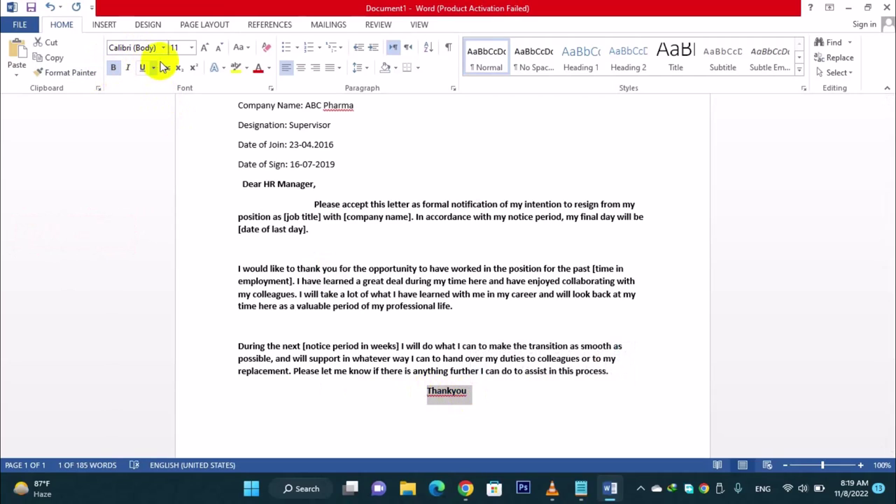
click(191, 47)
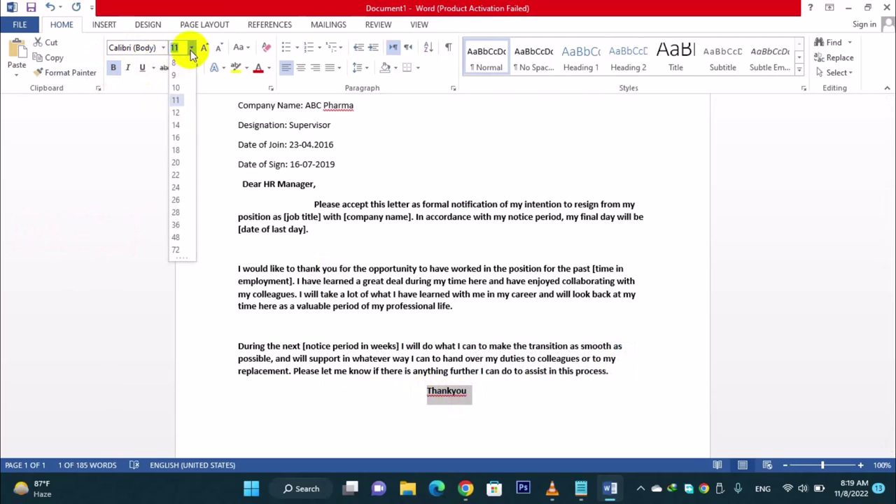
click(179, 138)
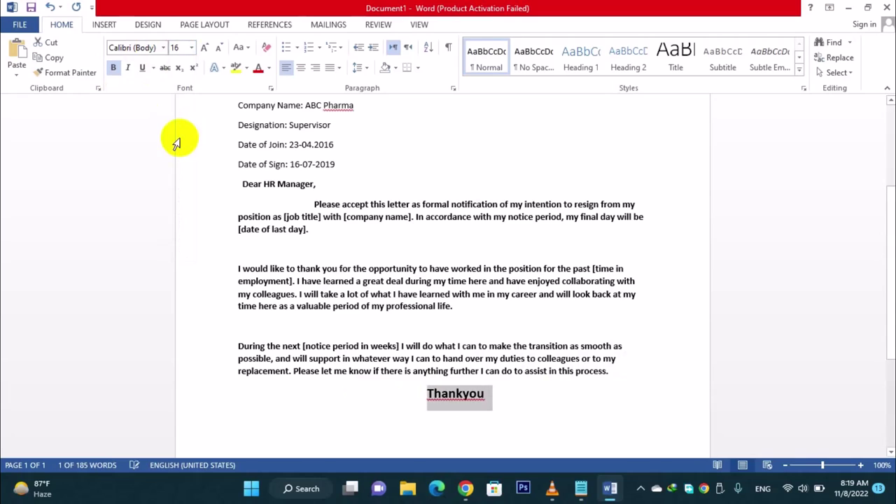
click(166, 49)
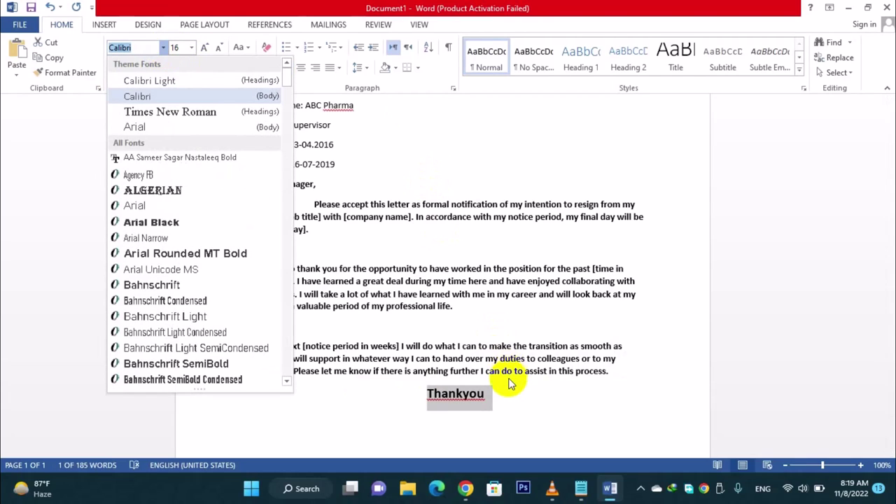
click(490, 393)
click(504, 392)
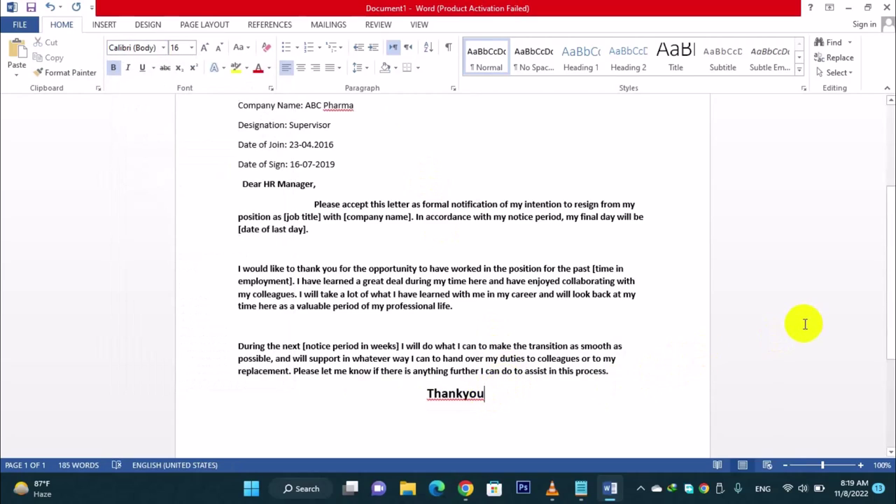
key(Return)
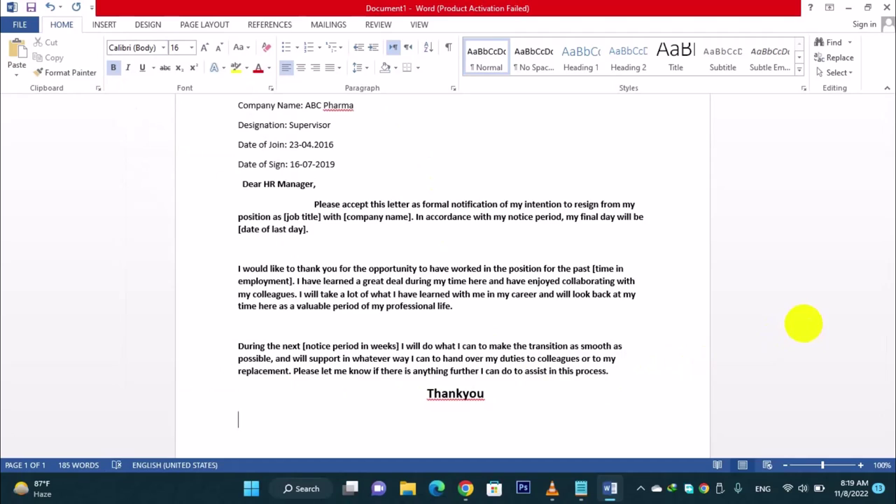
Step: Add an 11 pt 'Signature:' line followed by underscores for signing
text(Signa)
text(ture)
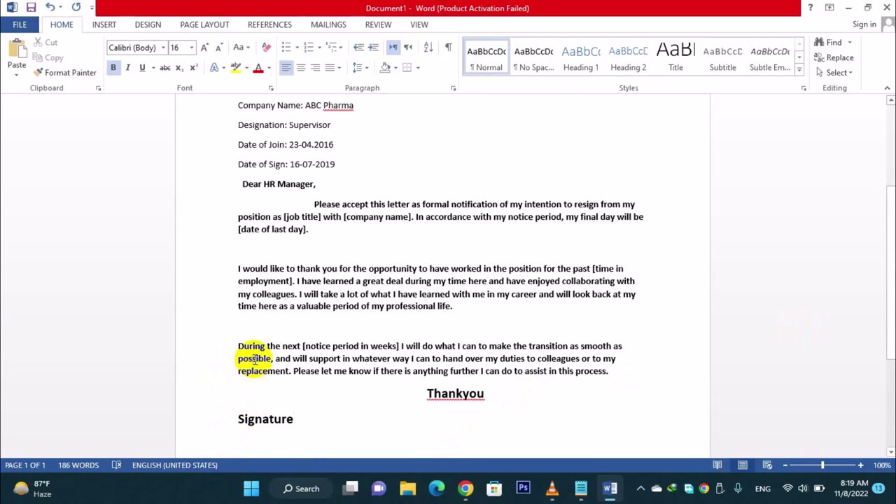
click(254, 360)
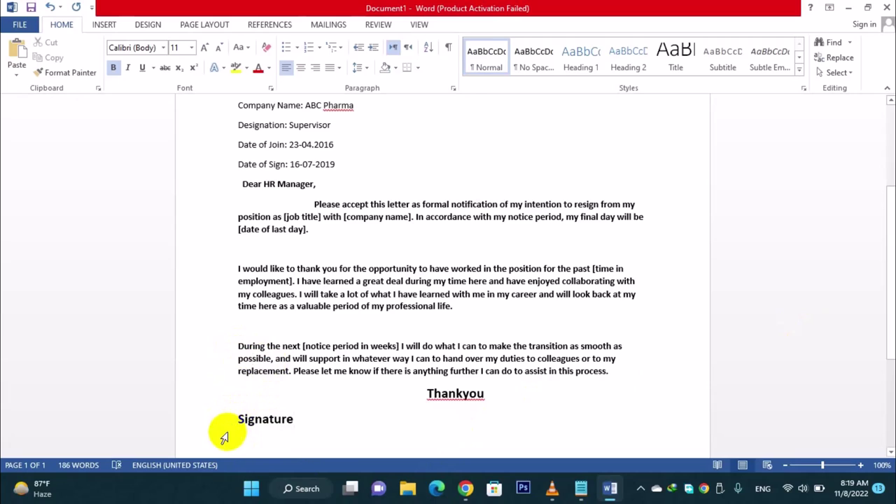
click(207, 429)
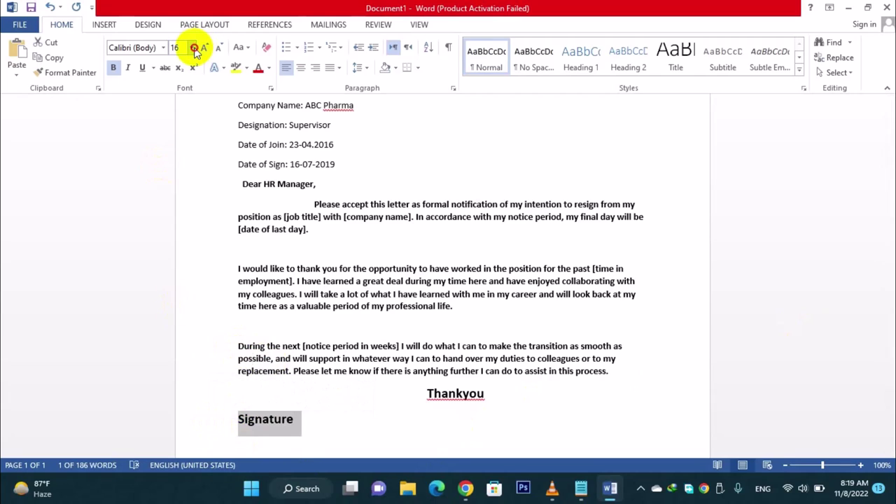
click(192, 48)
click(180, 104)
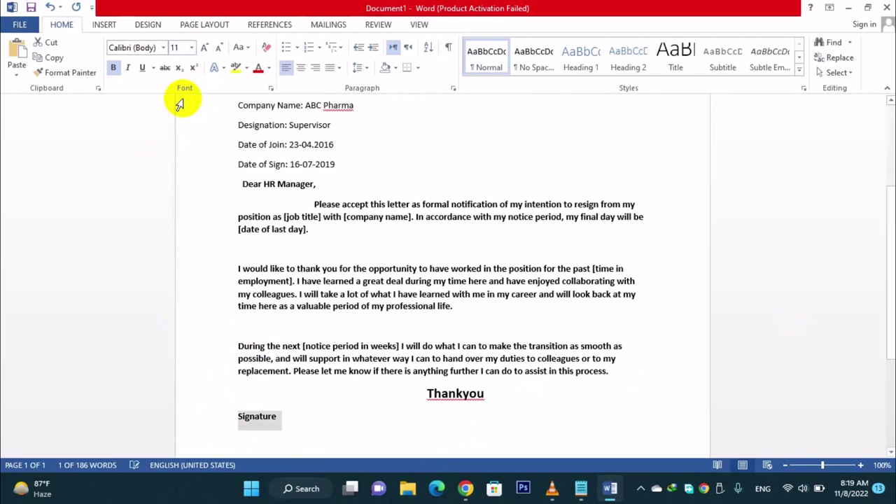
click(278, 420)
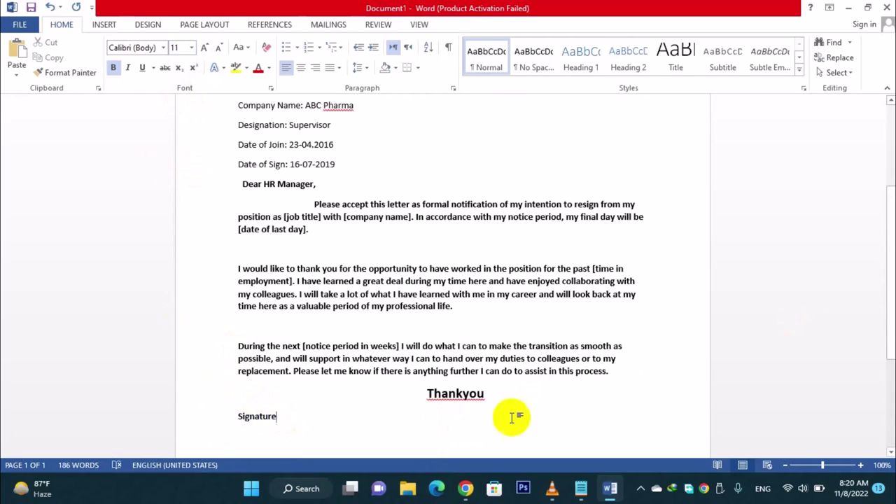
text(:)
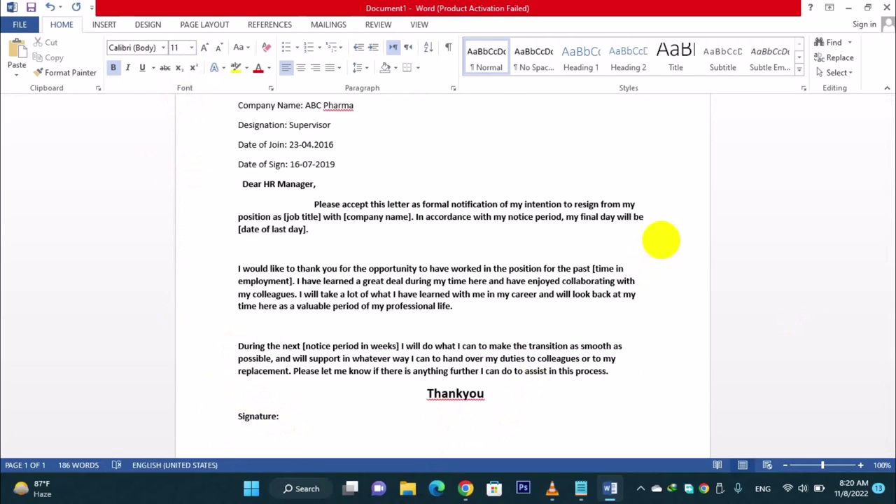
text(_______)
text(__)
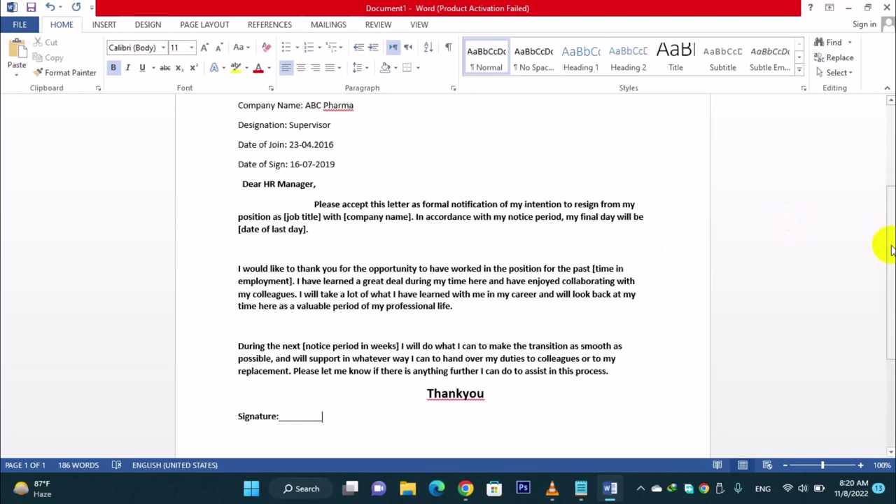
drag(890, 245, 885, 210)
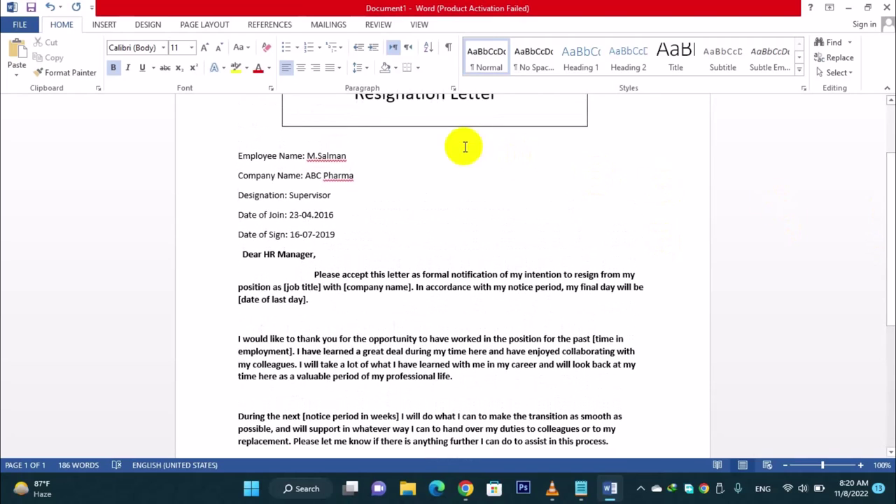
right_click(310, 155)
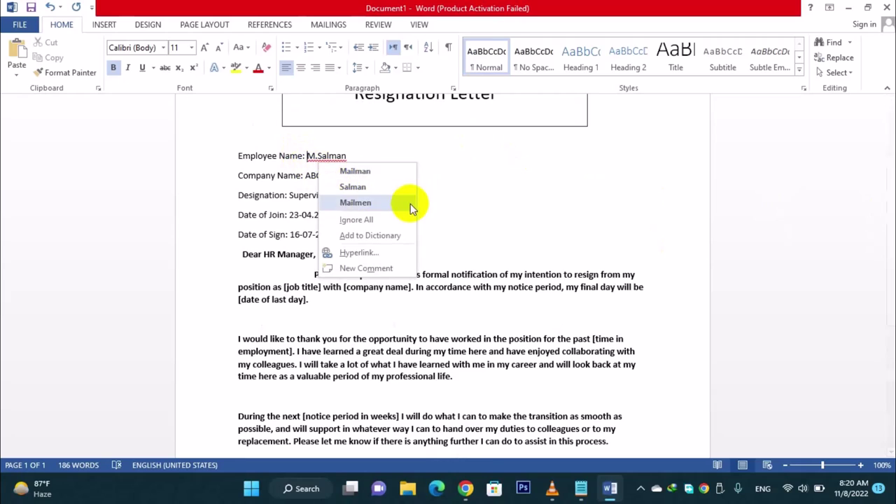
click(461, 147)
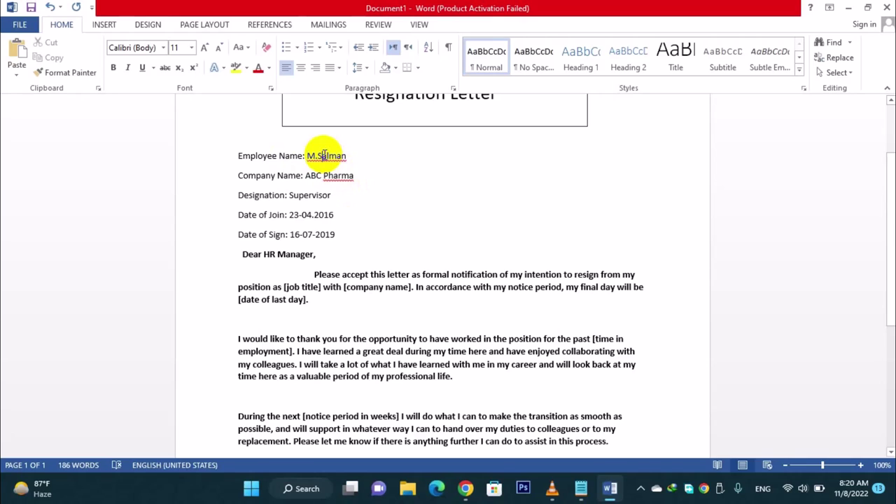
drag(891, 232, 889, 353)
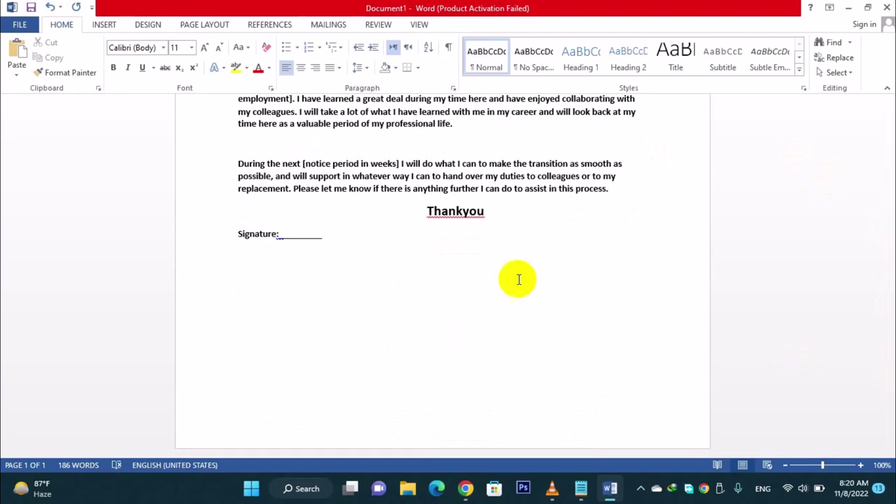
click(262, 235)
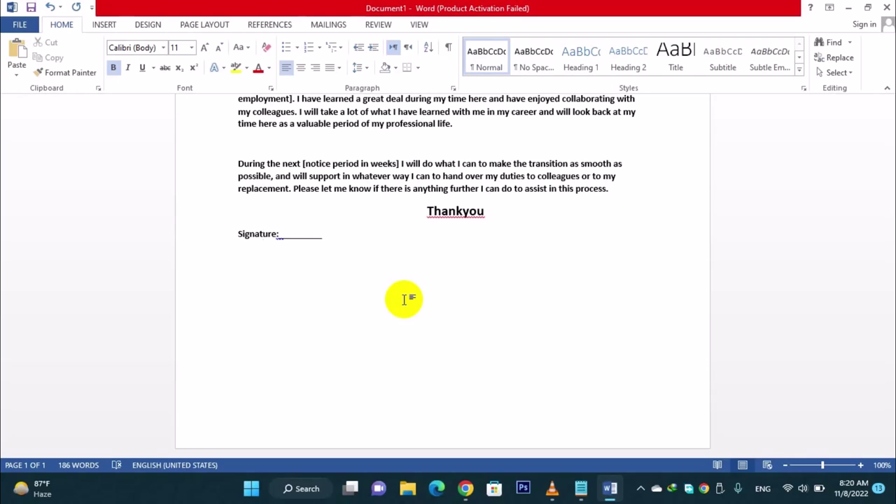
Step: Minimize the finished Word letter to show the desktop
click(848, 7)
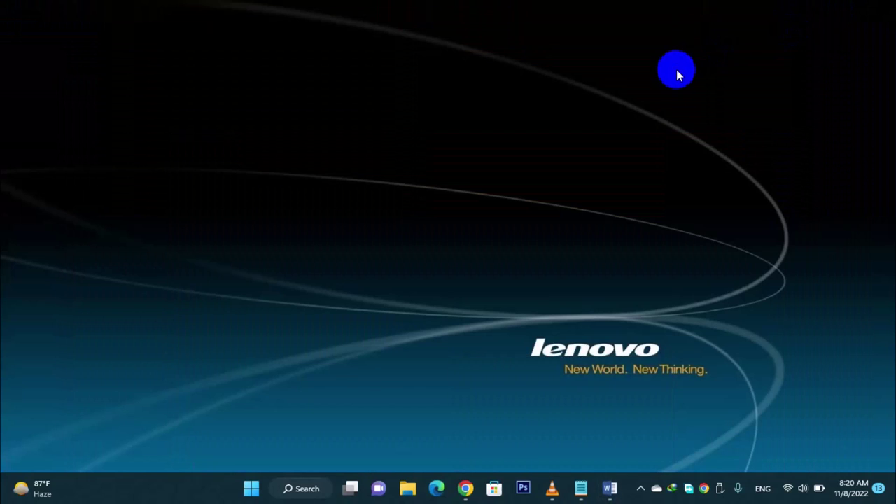